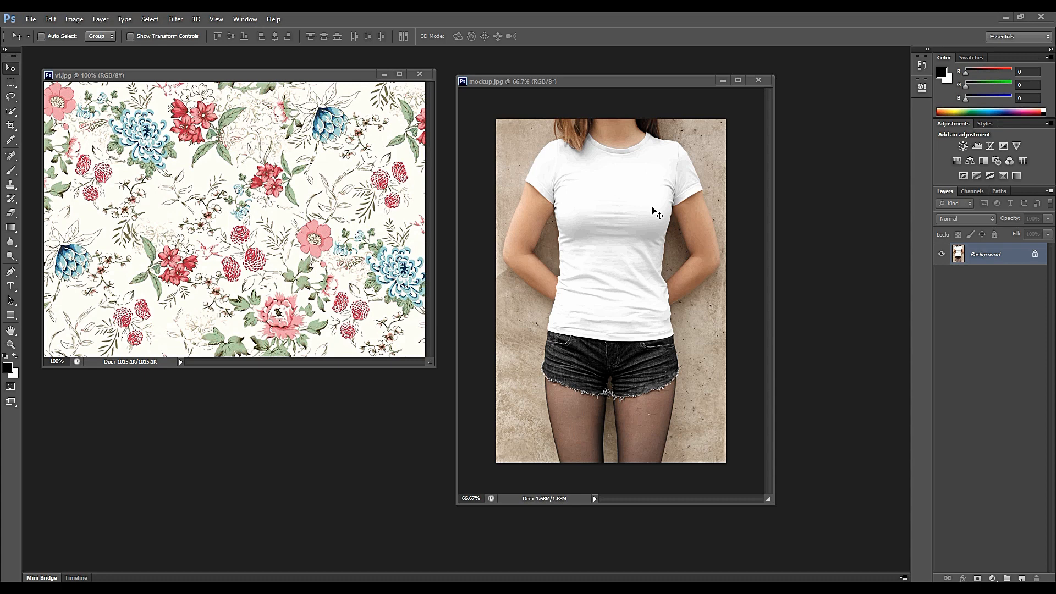
Copy the floral pattern from vt.jpg into mockup.jpg, placing it over the white T-shirt
left_click_drag(655, 211, 226, 237)
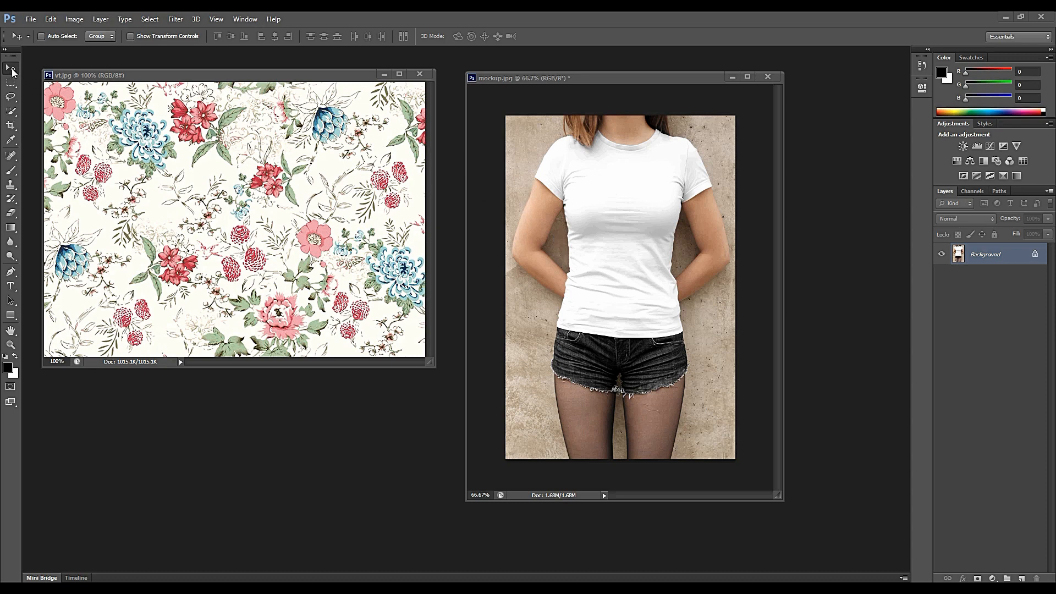
left_click_drag(220, 205, 623, 237)
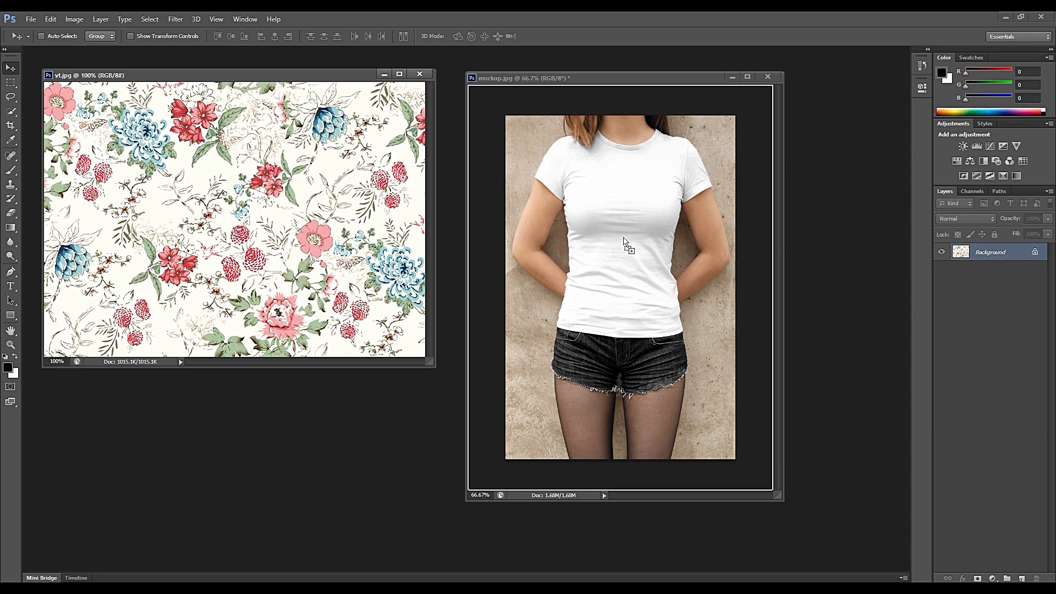
left_click_drag(623, 238, 623, 239)
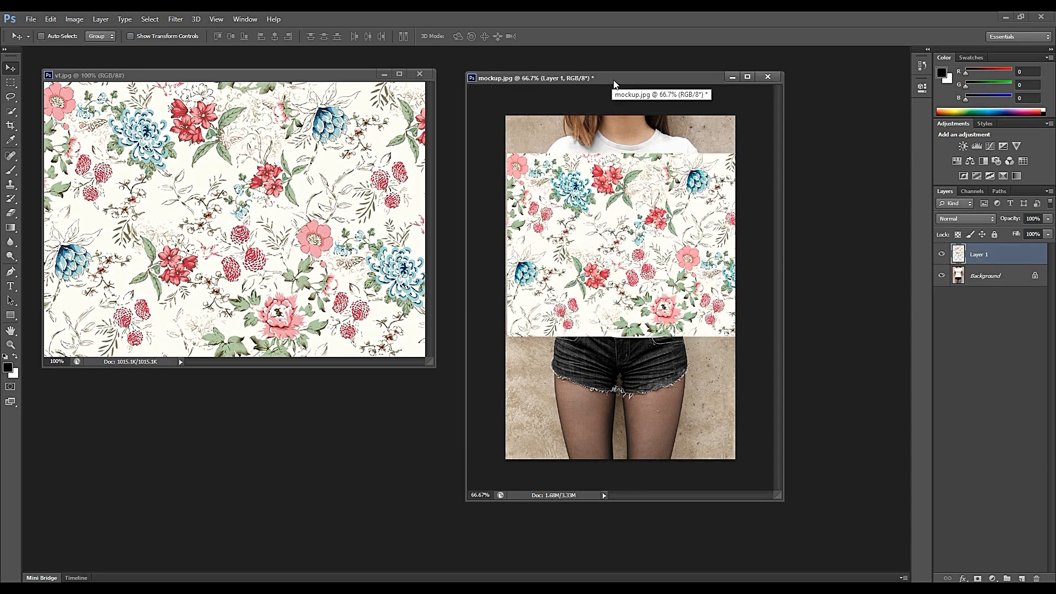
Dock the mockup.jpg window in the workspace and minimize the vt.jpg window
left_click_drag(613, 81, 163, 53)
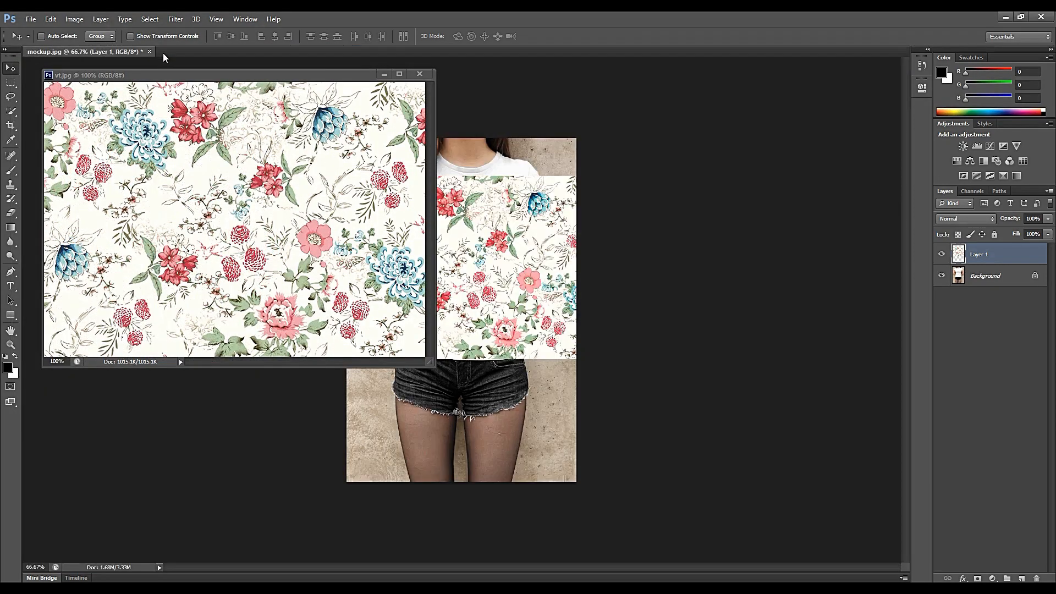
left_click(384, 74)
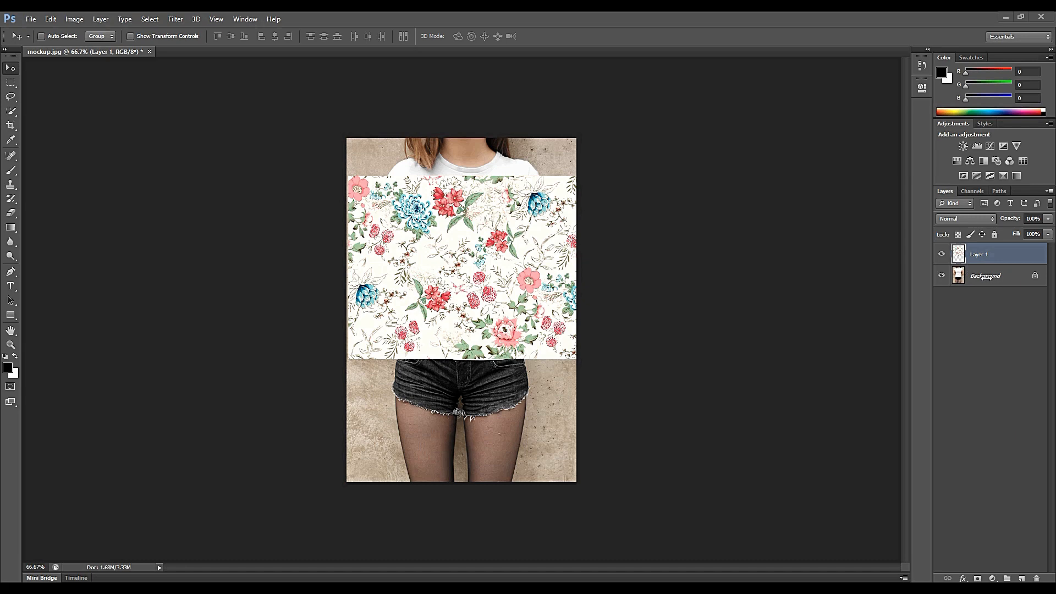
Convert the Background into a regular layer named Layer 0
left_click(986, 277)
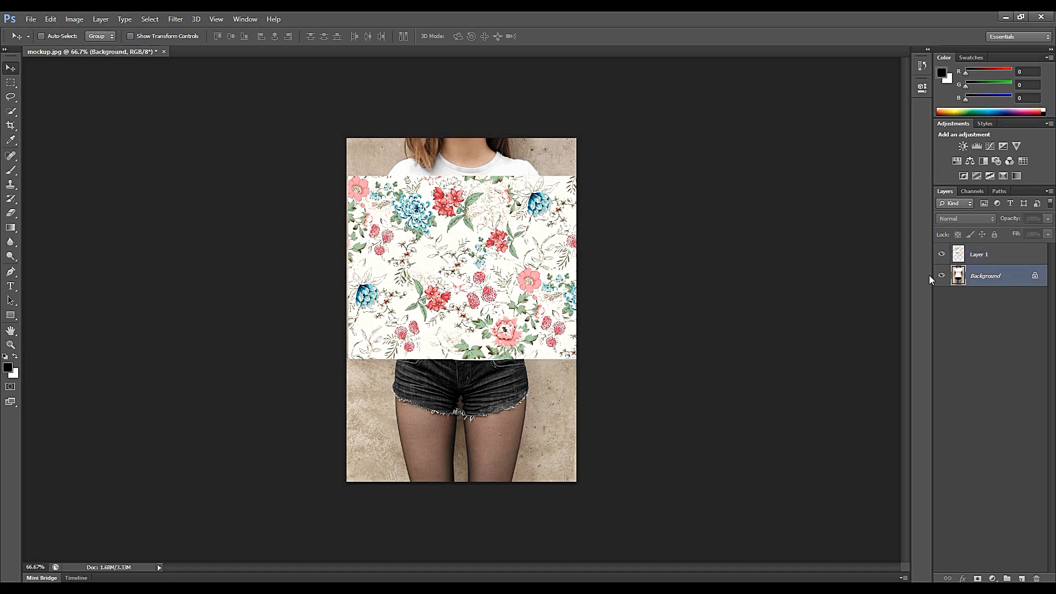
double_click(995, 281)
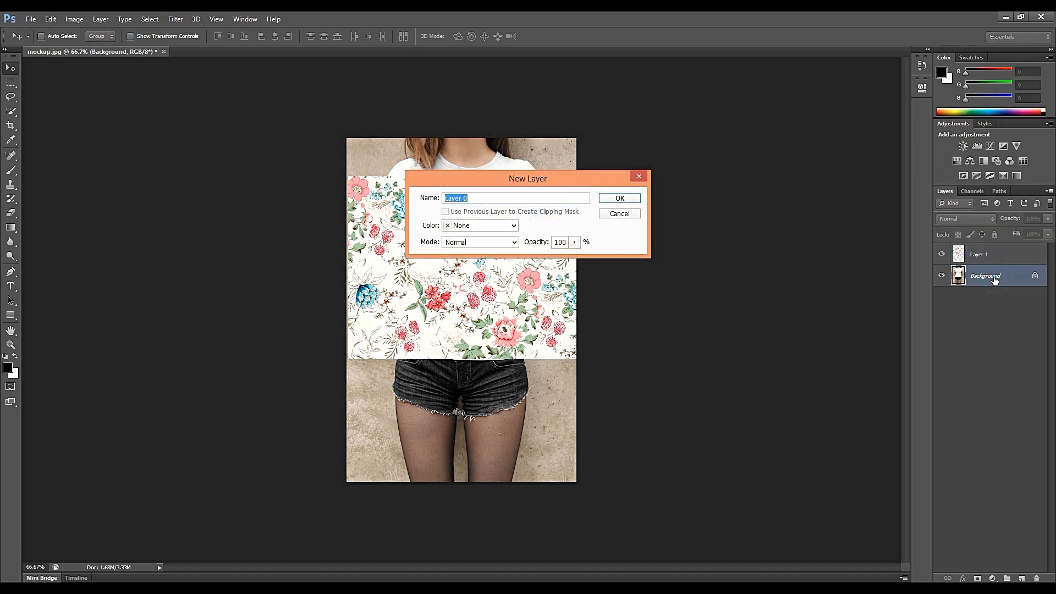
left_click(619, 199)
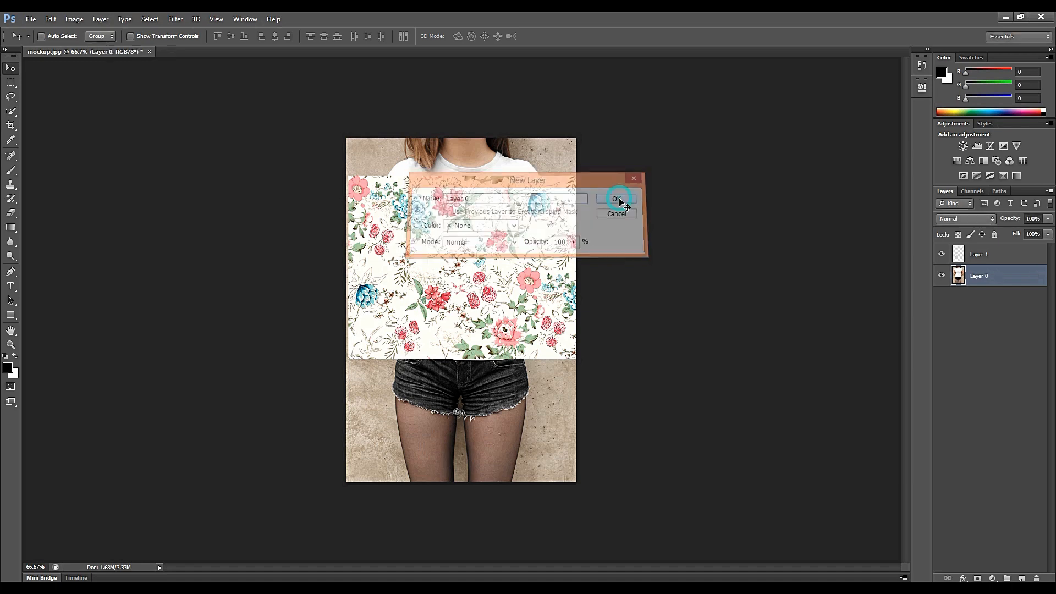
Rotate the floral pattern layer about 90° clockwise with Free Transform and position it over the T-shirt
left_click(491, 280, "ctrl")
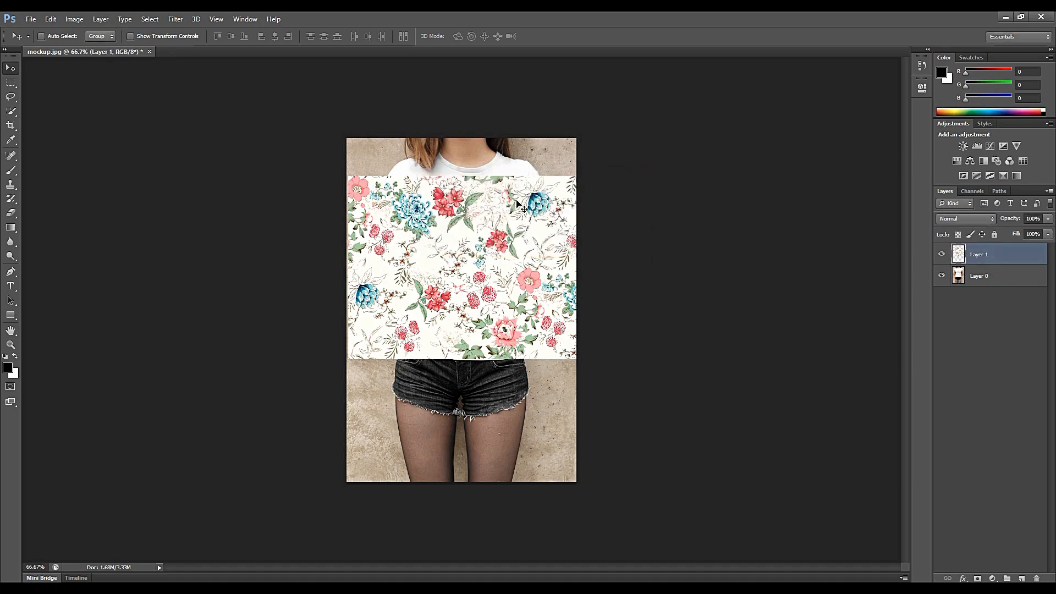
key("ctrl+t")
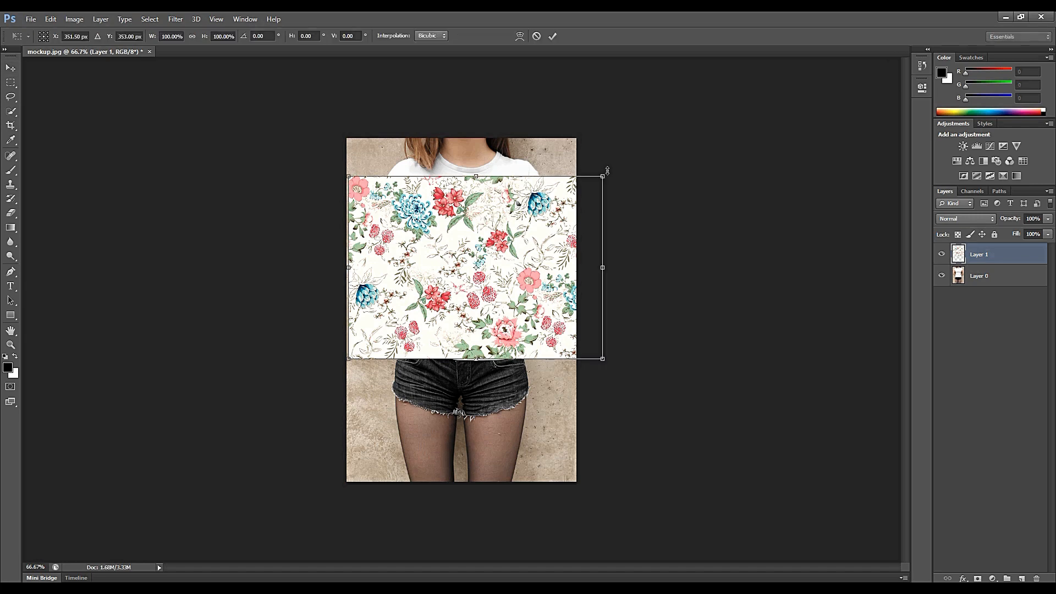
left_click_drag(611, 168, 542, 352)
left_click(455, 245)
left_click_drag(455, 245, 447, 245)
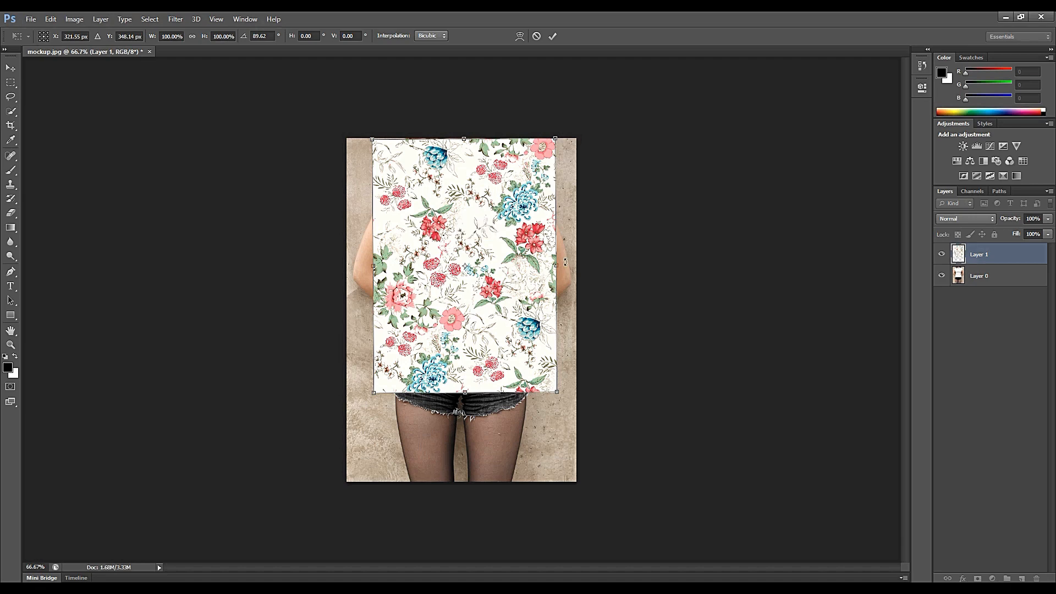
Lower the floral layer's opacity to 52% and apply the transform
left_click(1050, 219)
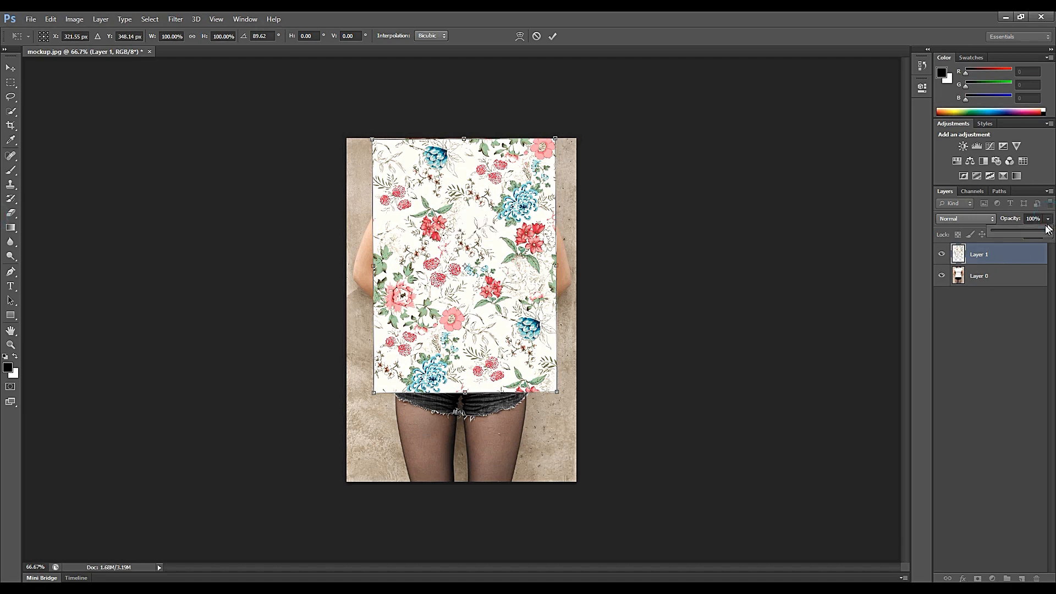
left_click_drag(1048, 231, 1029, 233)
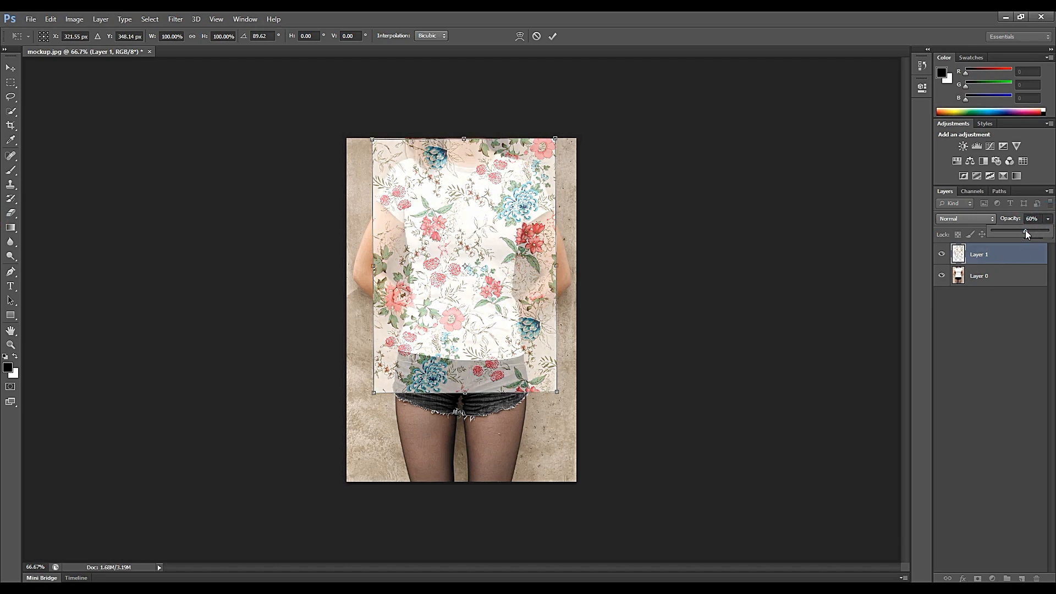
left_click_drag(1021, 230, 1016, 231)
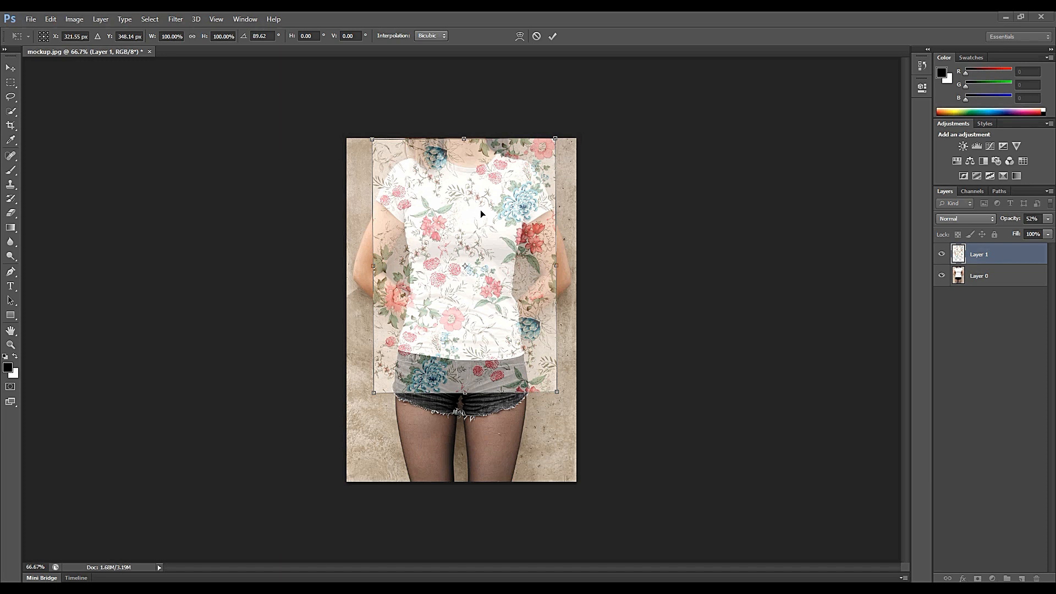
key("Return")
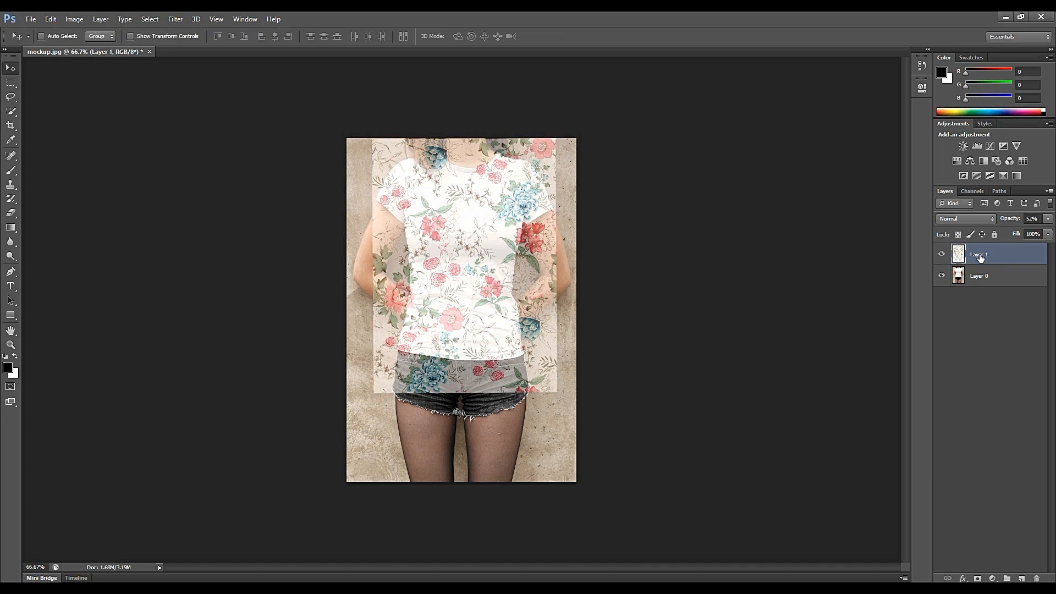
Rename the floral layer "pattern" and the photo layer "garments"
double_click(979, 255)
type("pattern")
double_click(981, 275)
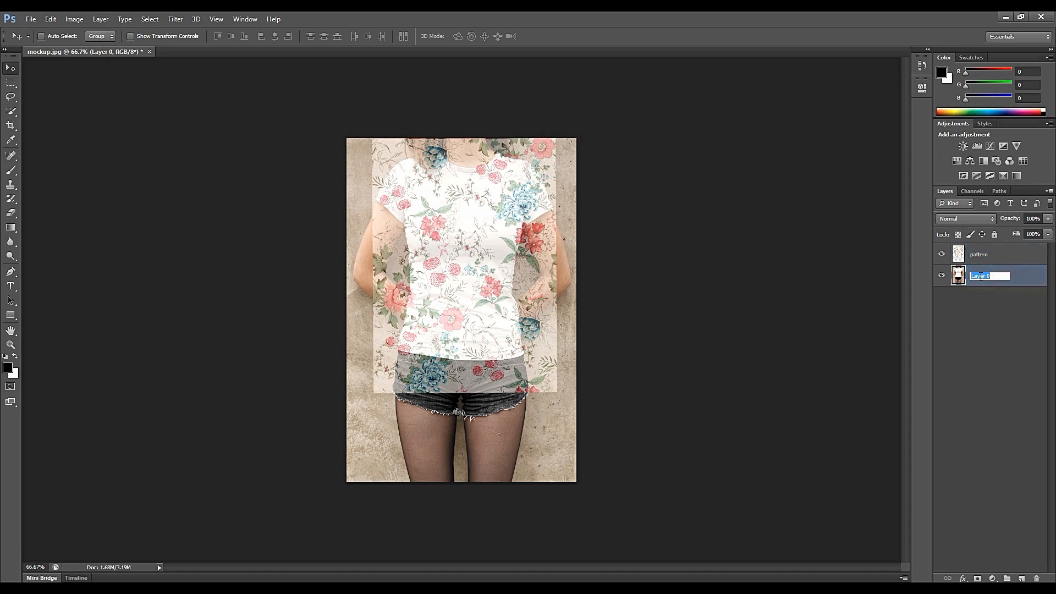
type("garments")
key("Return")
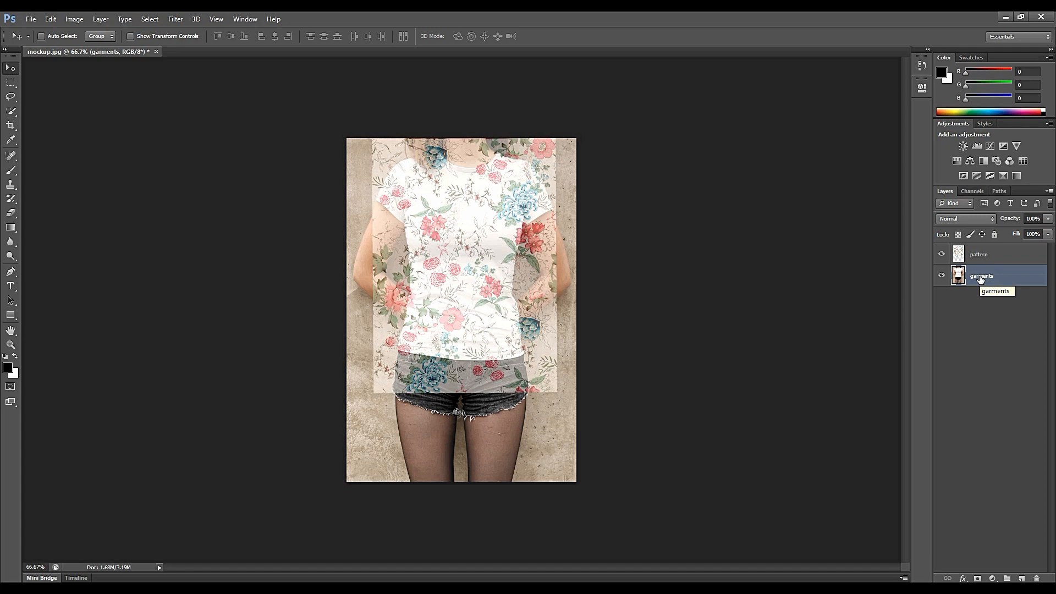
Add a layer mask to the pattern layer and invert it to black to hide the print
left_click(979, 258)
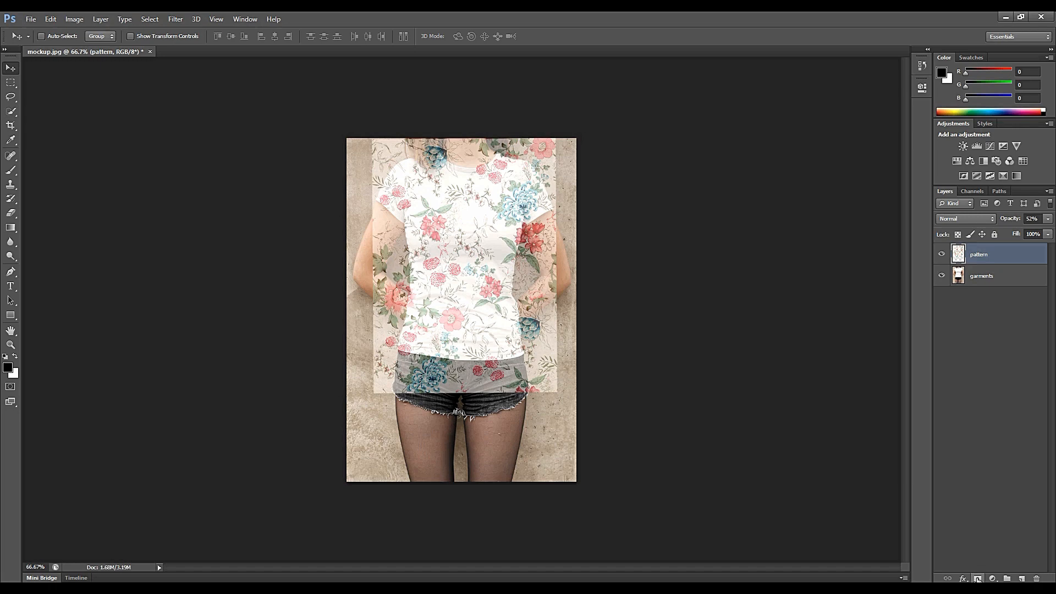
left_click(978, 578)
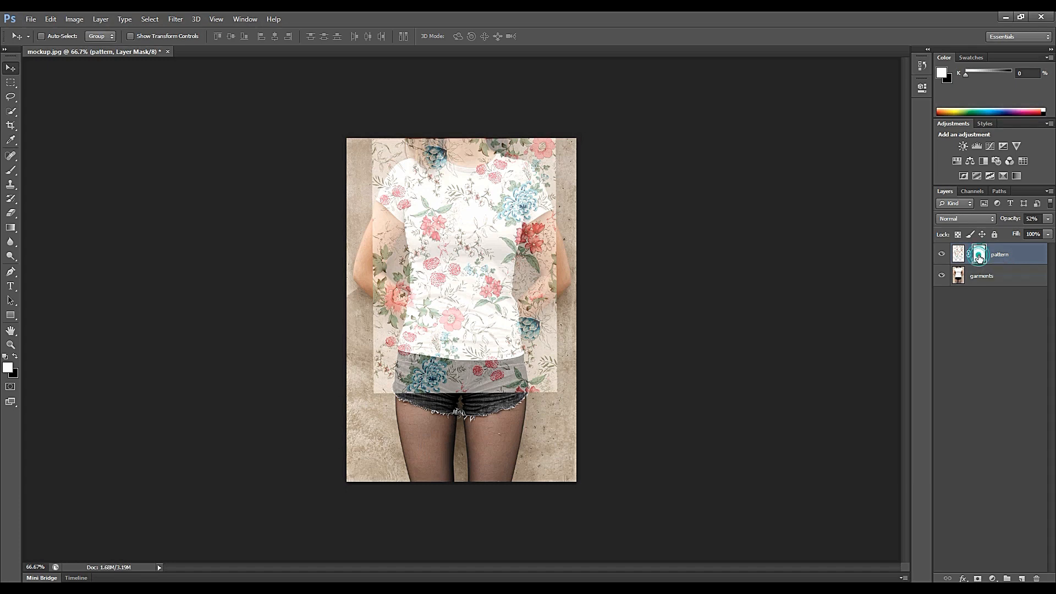
left_click_drag(979, 258, 980, 258)
key("ctrl+i")
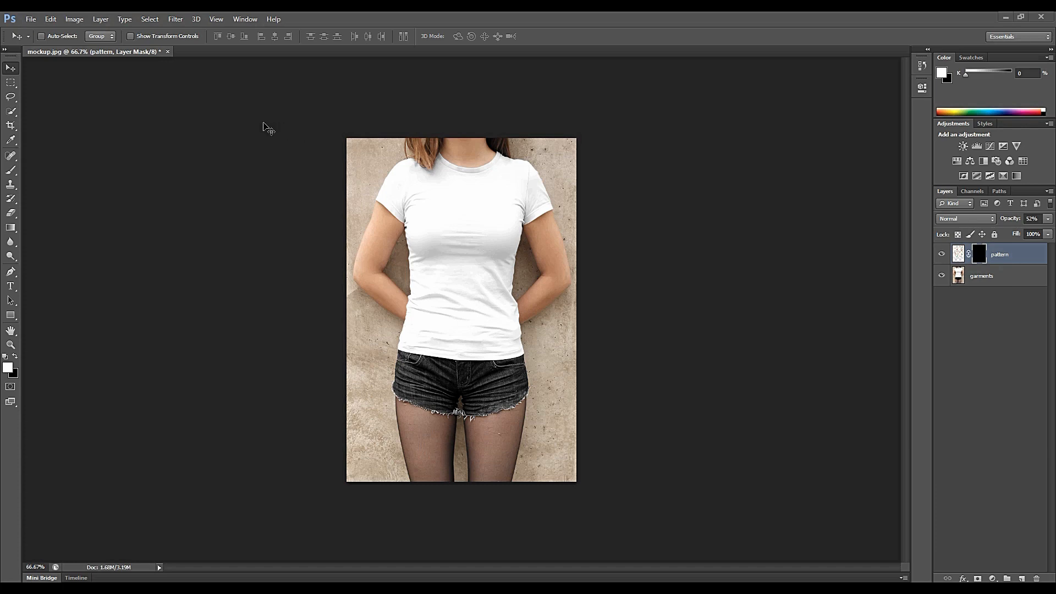
Select the whole T-shirt with the Quick Selection Tool, subtracting the hair from the selection
left_click(13, 112)
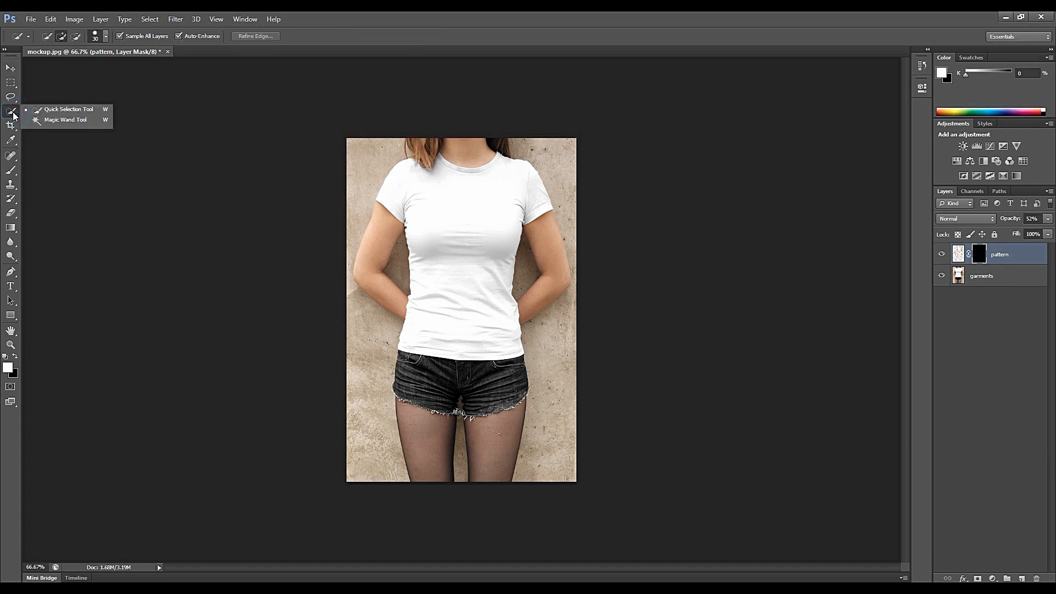
left_click(77, 110)
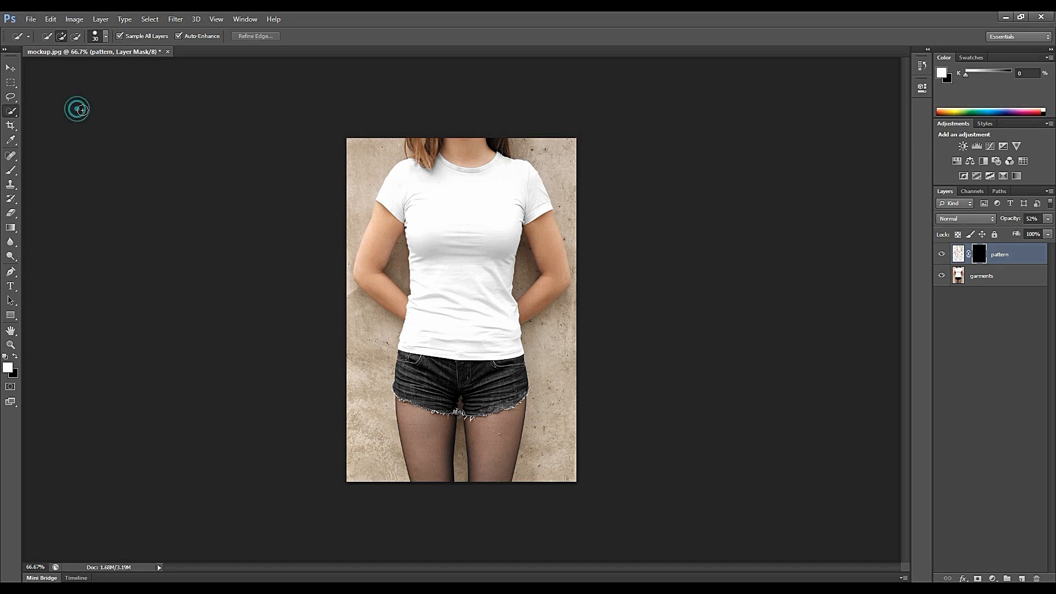
mouse_move(409, 183)
left_mouse_down()
mouse_move(459, 236)
mouse_move(456, 226)
left_mouse_up()
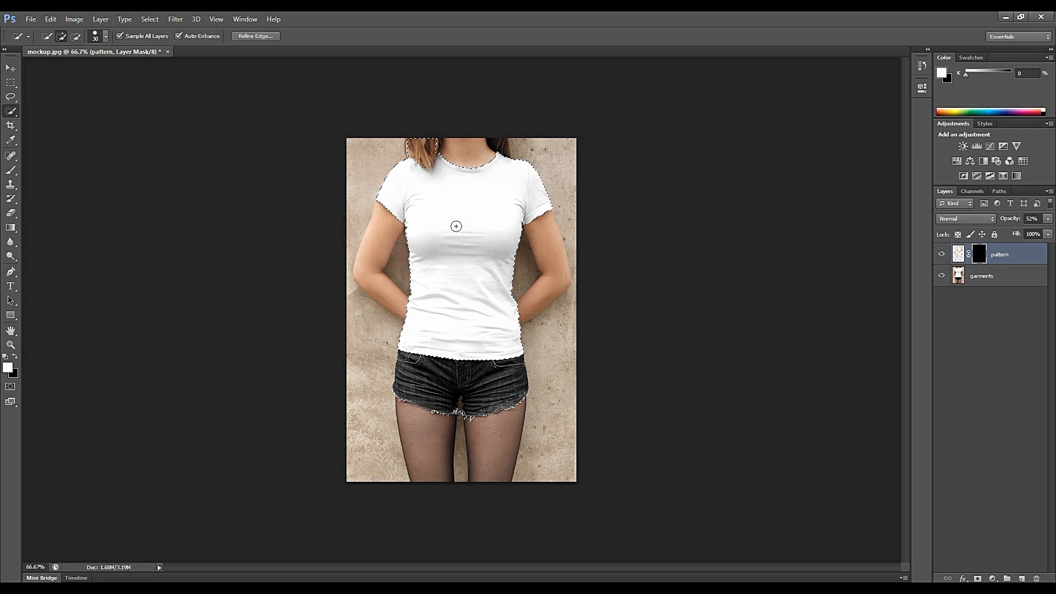
key("alt")
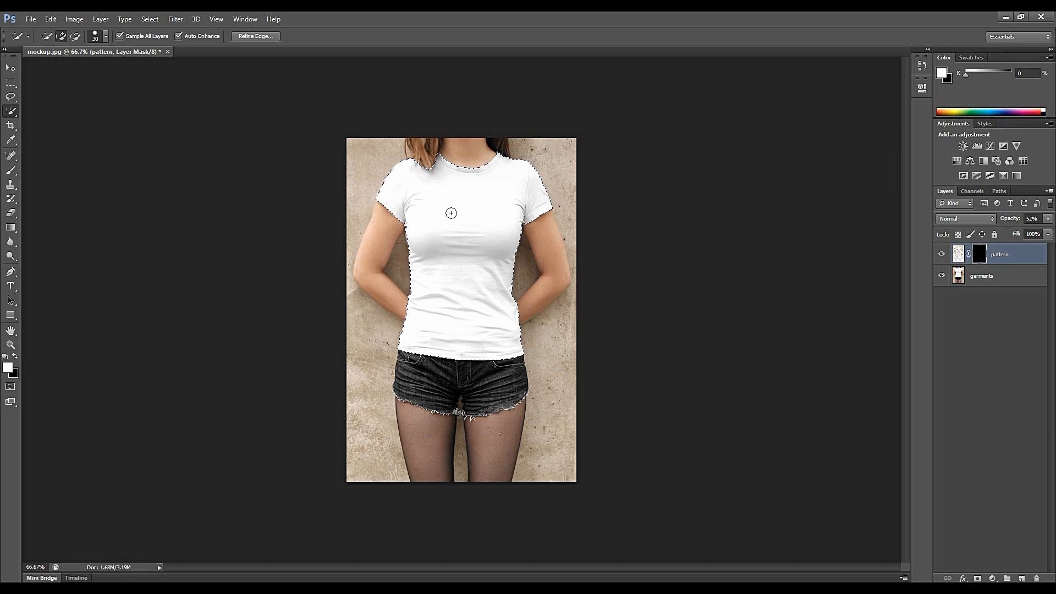
Feather the T-shirt selection with a radius of 0.5 pixels
right_click(452, 215)
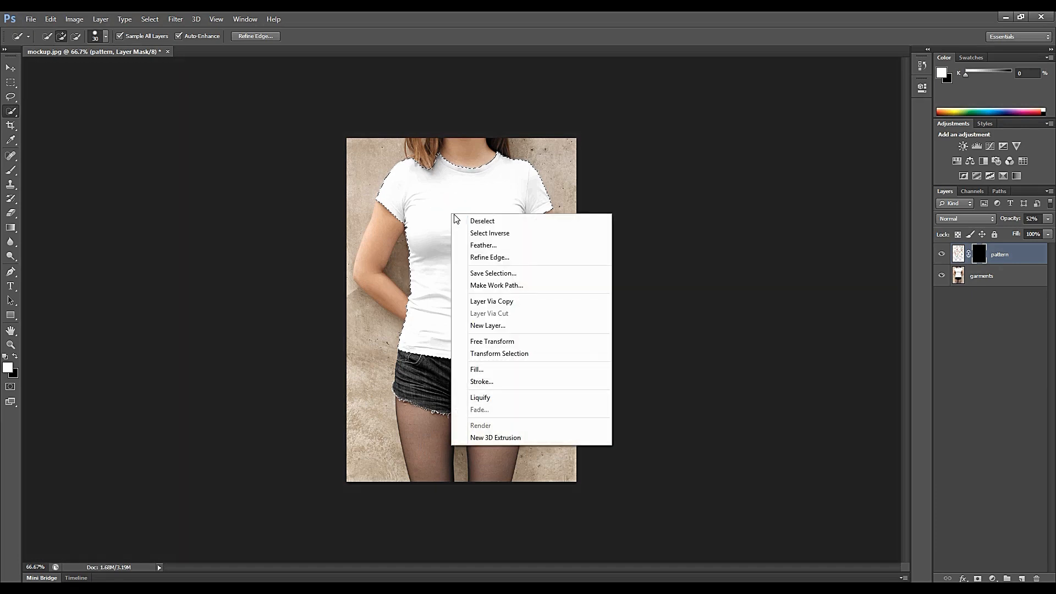
left_click(482, 247)
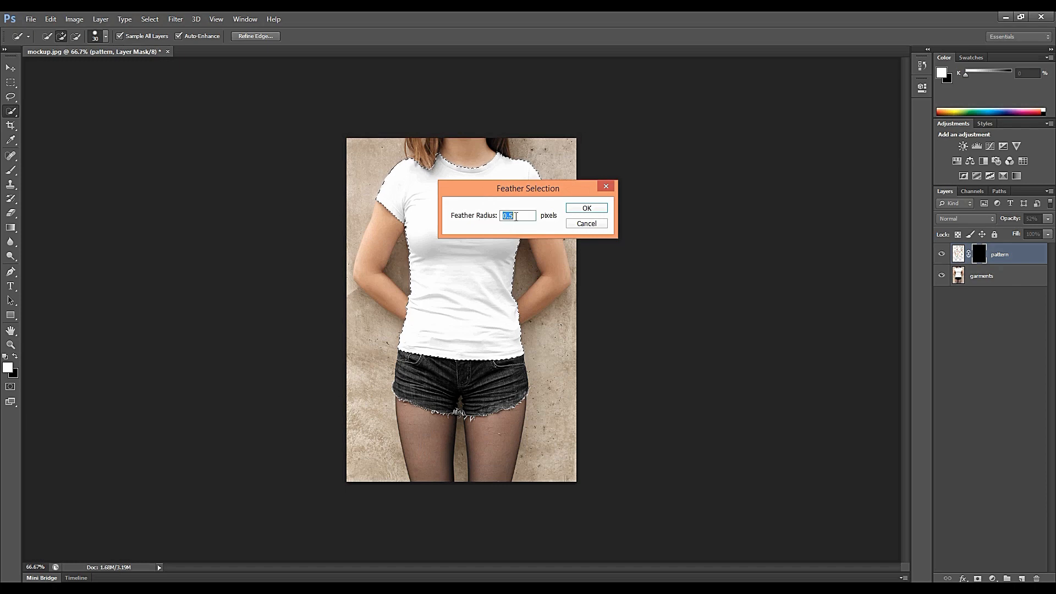
left_click(587, 208)
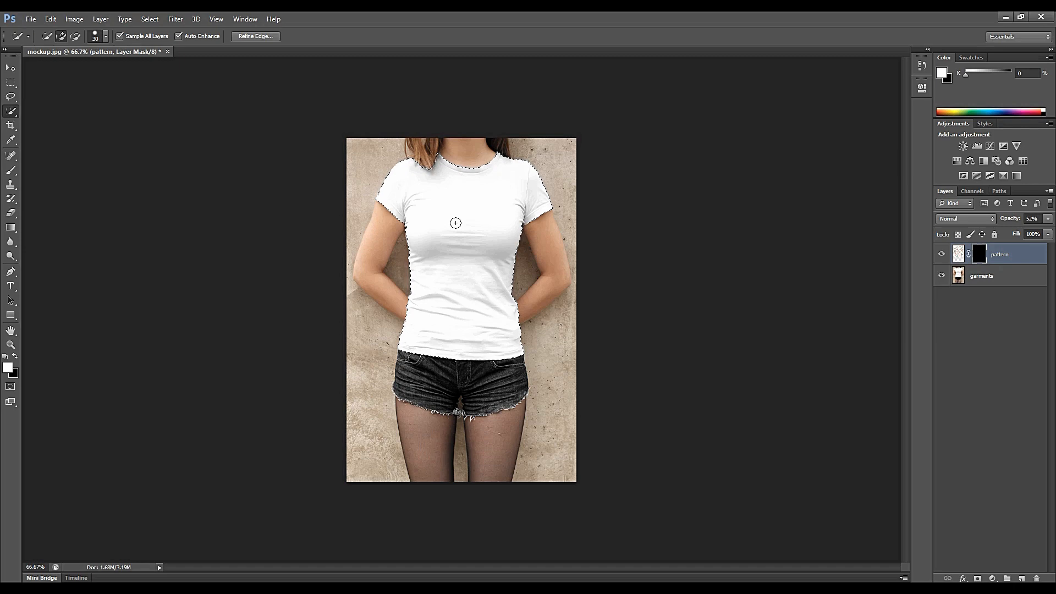
Fill the T-shirt selection on the pattern layer's mask with White, in Normal mode at 100% opacity
key("shift+F5")
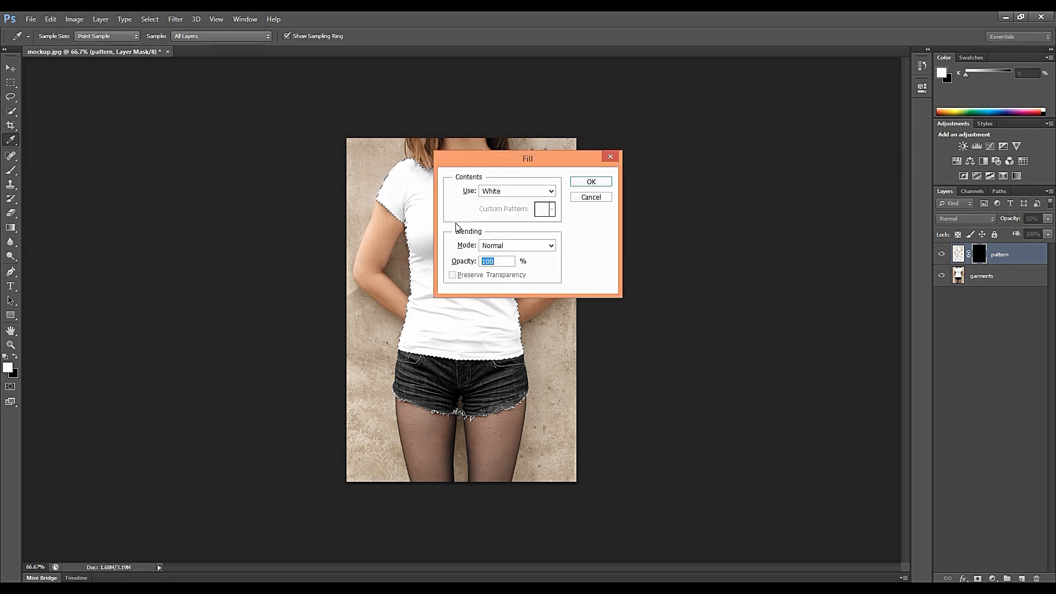
left_click(517, 192)
left_click(517, 192)
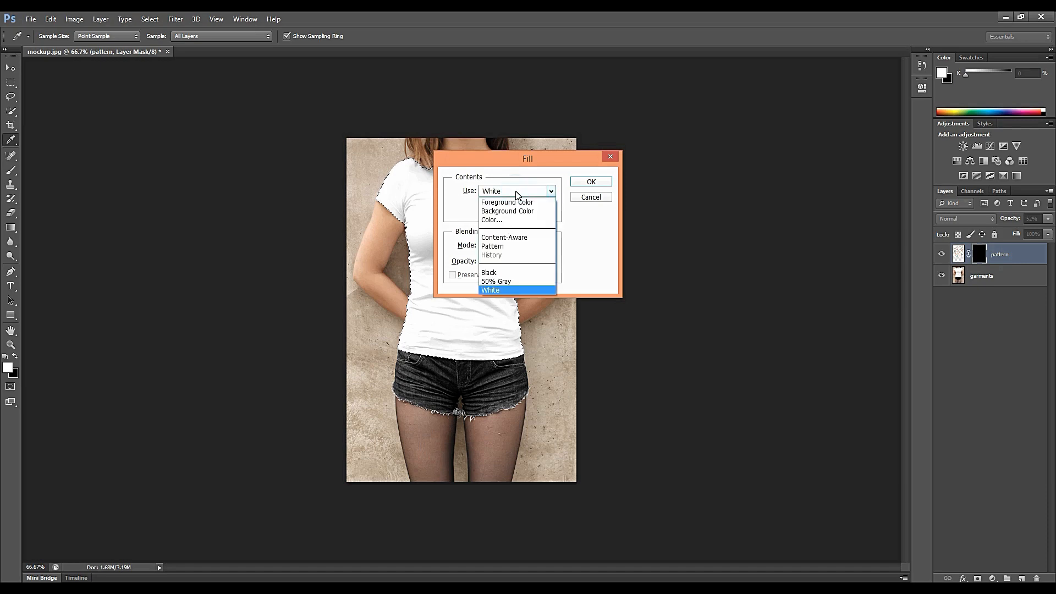
left_click(507, 292)
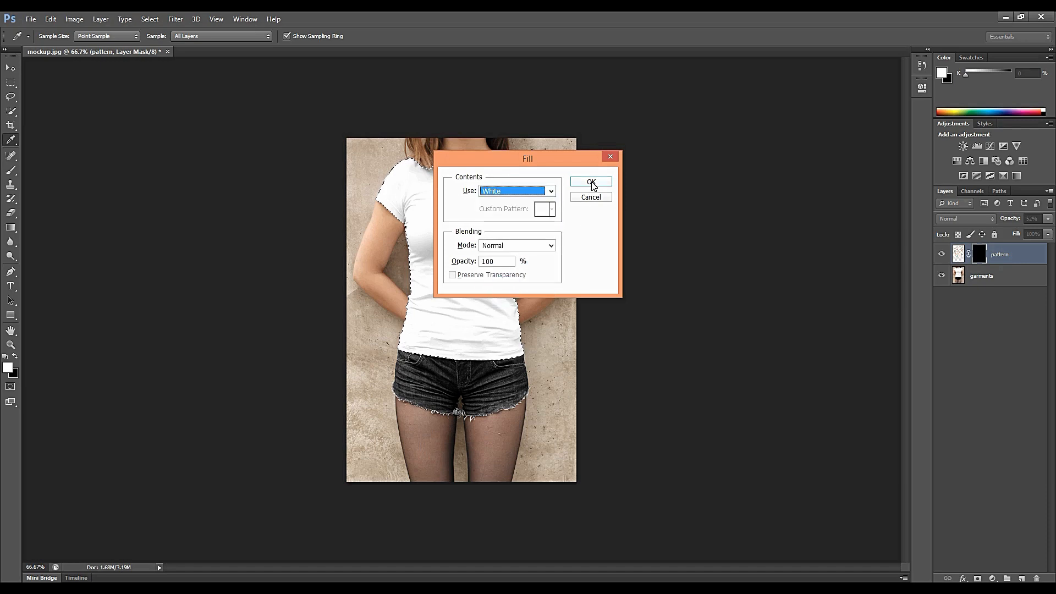
left_click(588, 182)
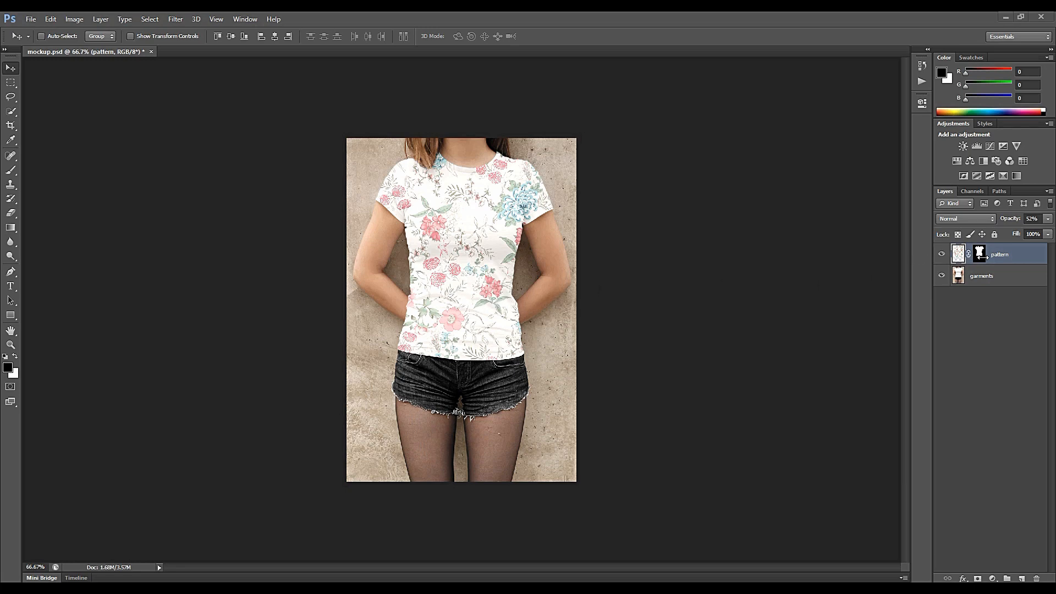
Set the pattern layer's opacity to 100% and clear the selection around the T-shirt
left_click(1011, 255, "ctrl")
left_click(1011, 252)
left_click(1048, 218)
left_click_drag(1032, 233, 1051, 233)
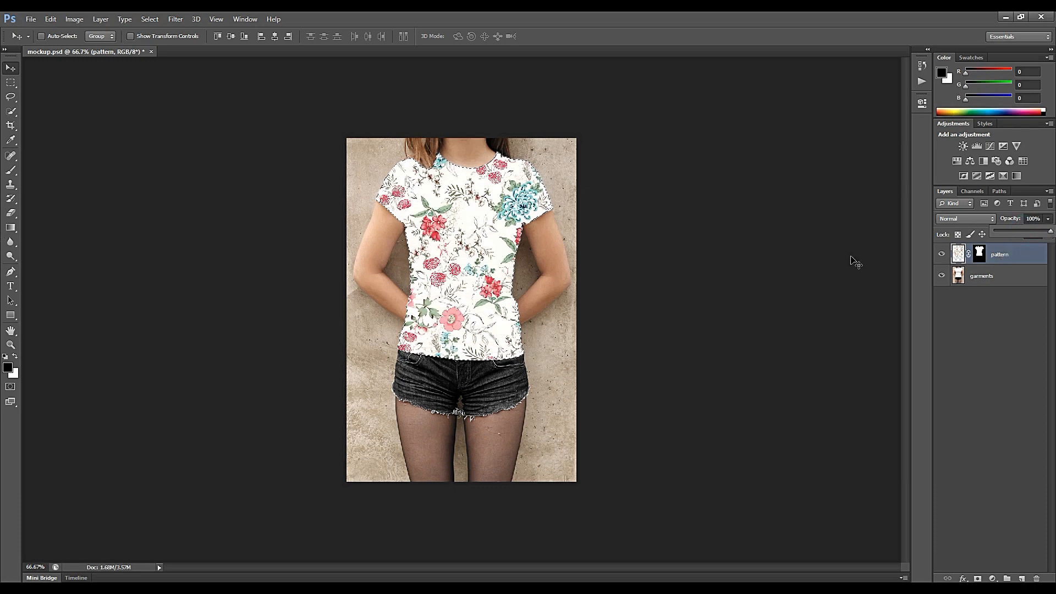
key("alt")
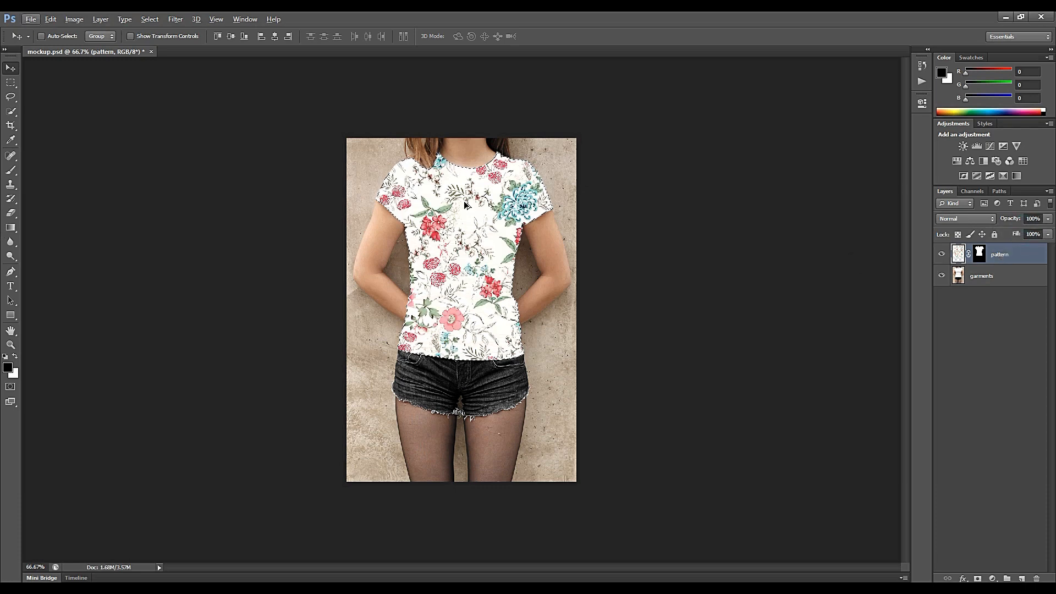
scroll(464, 200, "up", 2)
scroll(465, 205, "up", 1)
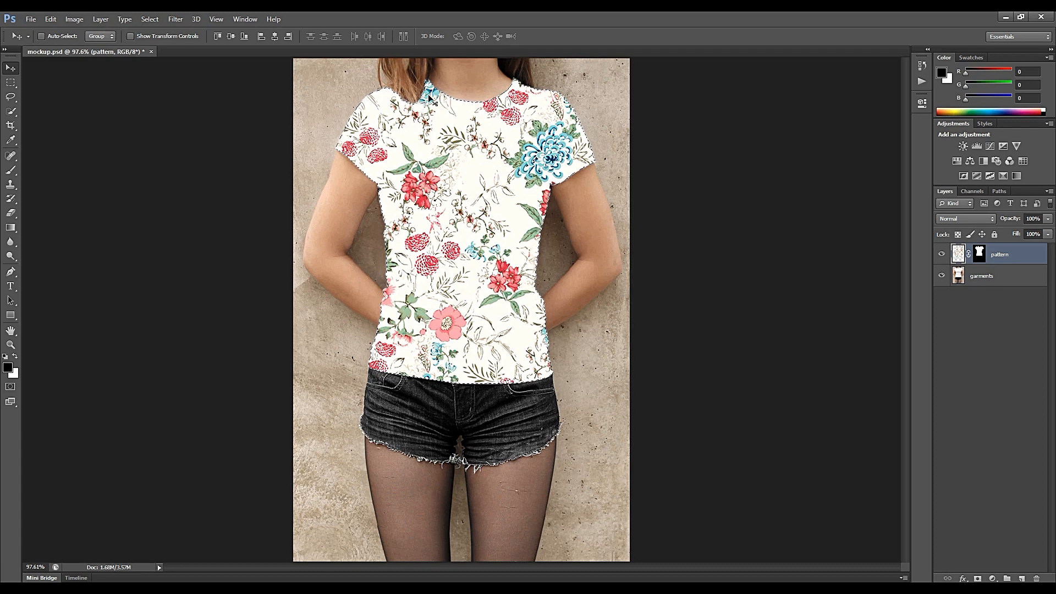
key("ctrl+d")
Open the pattern layer in the Liquify filter
left_click(177, 22)
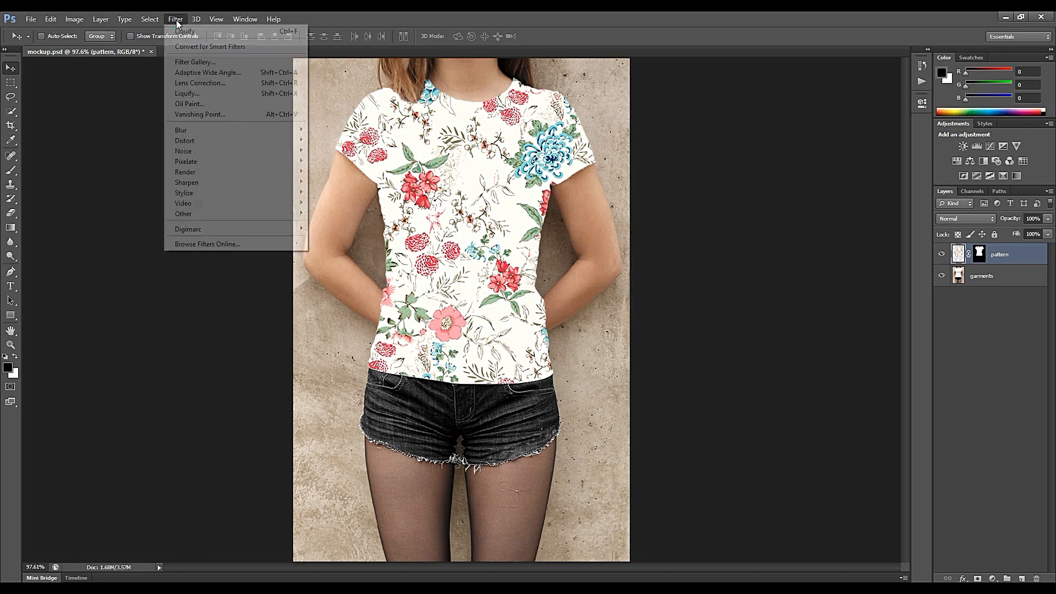
left_click(226, 94)
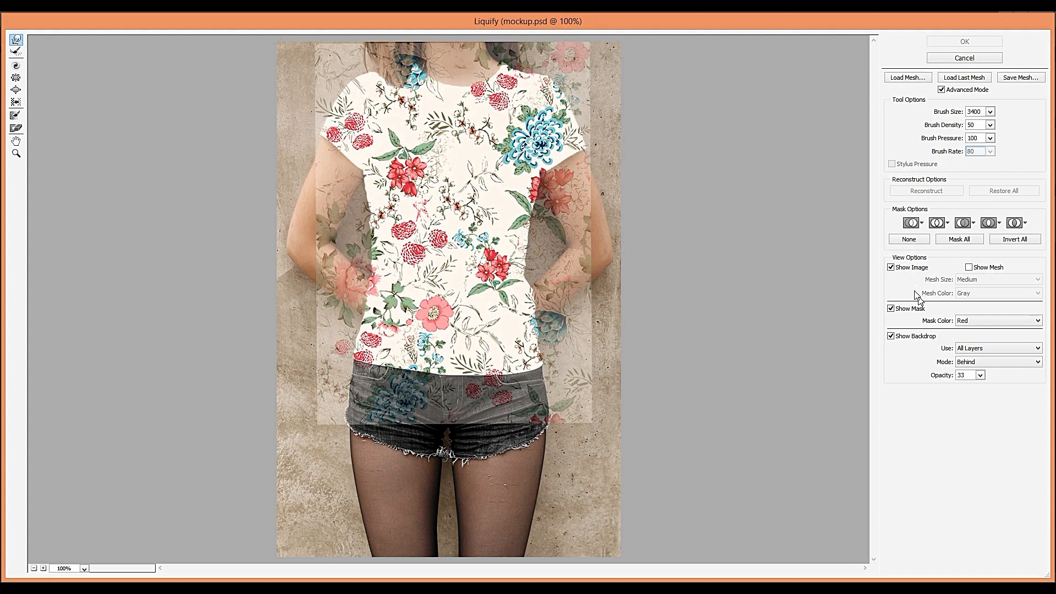
Try the In Front backdrop mode with All Layers as the source, and switch back to Behind
left_click(892, 267)
left_click(891, 268)
left_click(997, 350)
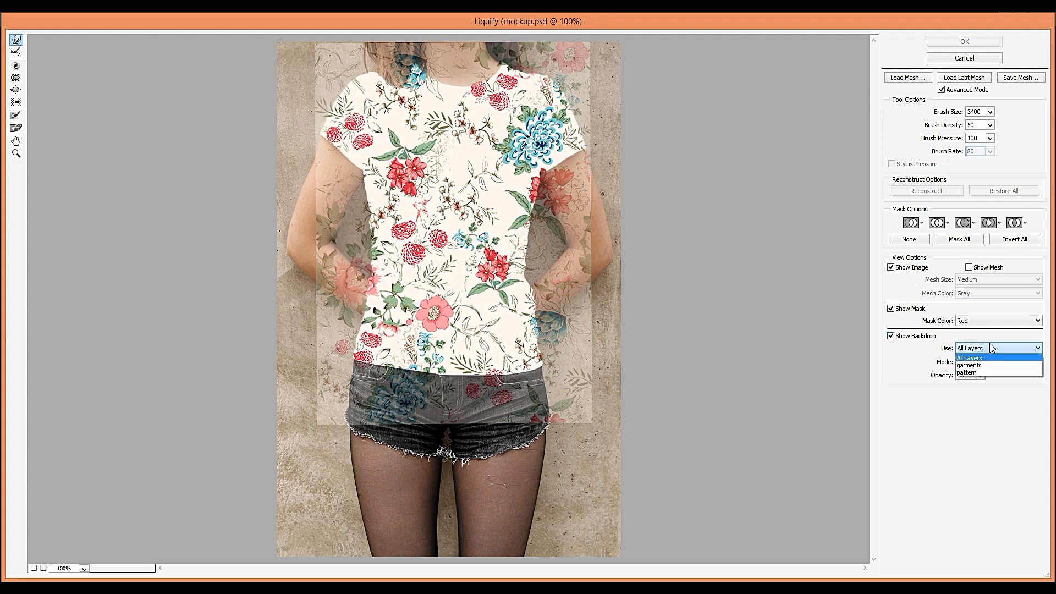
left_click(990, 358)
left_click(990, 363)
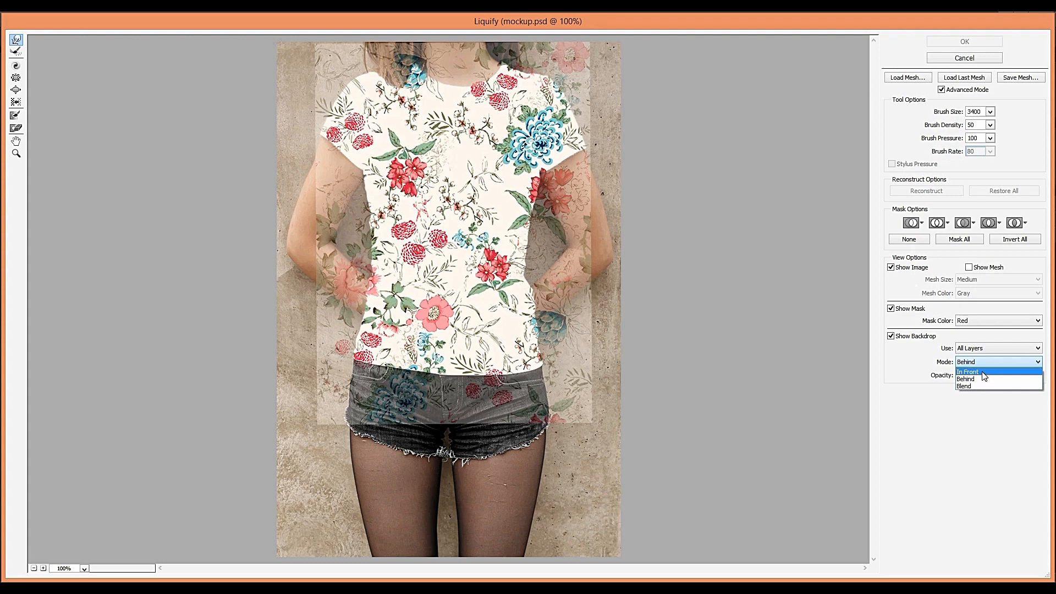
left_click(984, 372)
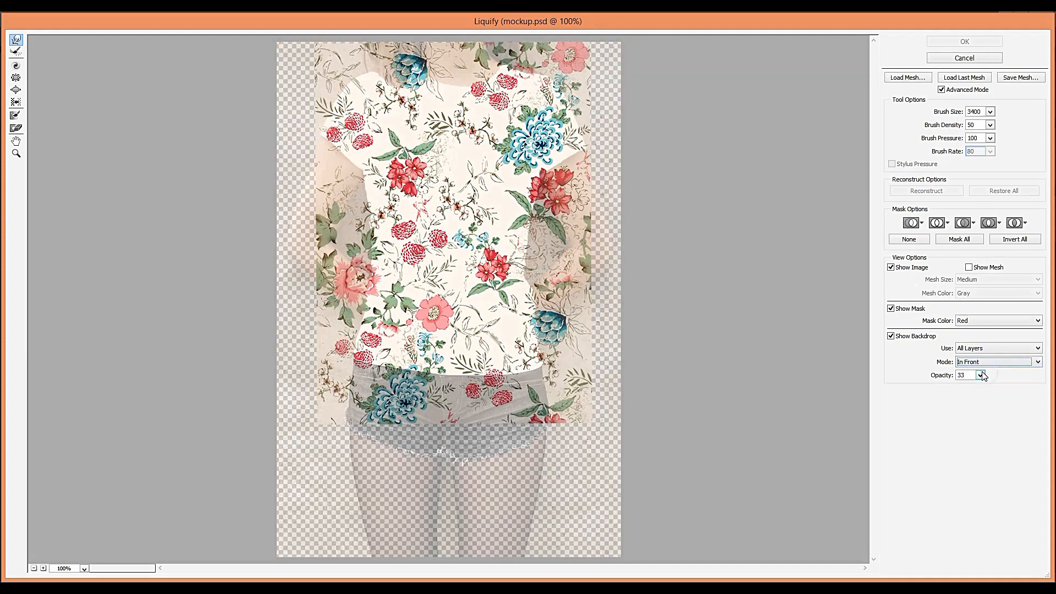
left_click(1013, 364)
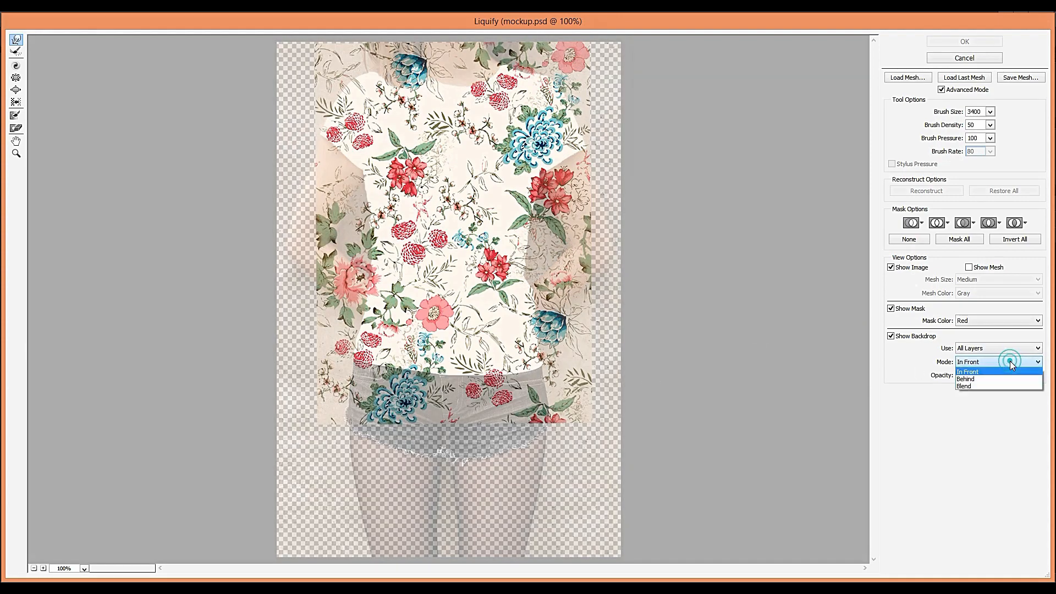
left_click(982, 379)
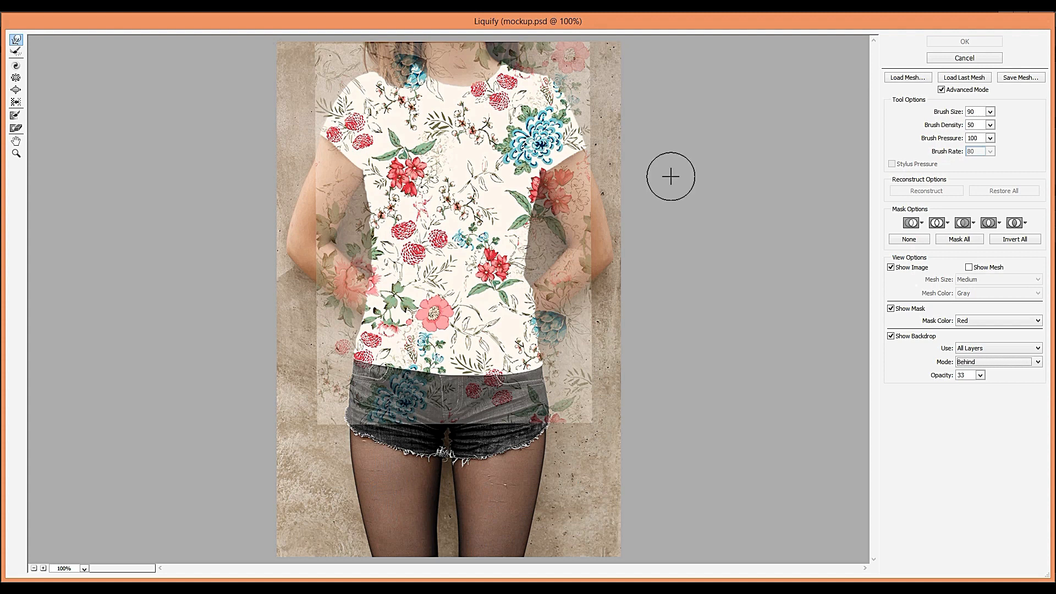
Set the Forward Warp brush size to 200
key("bracketright")
key("bracketright")
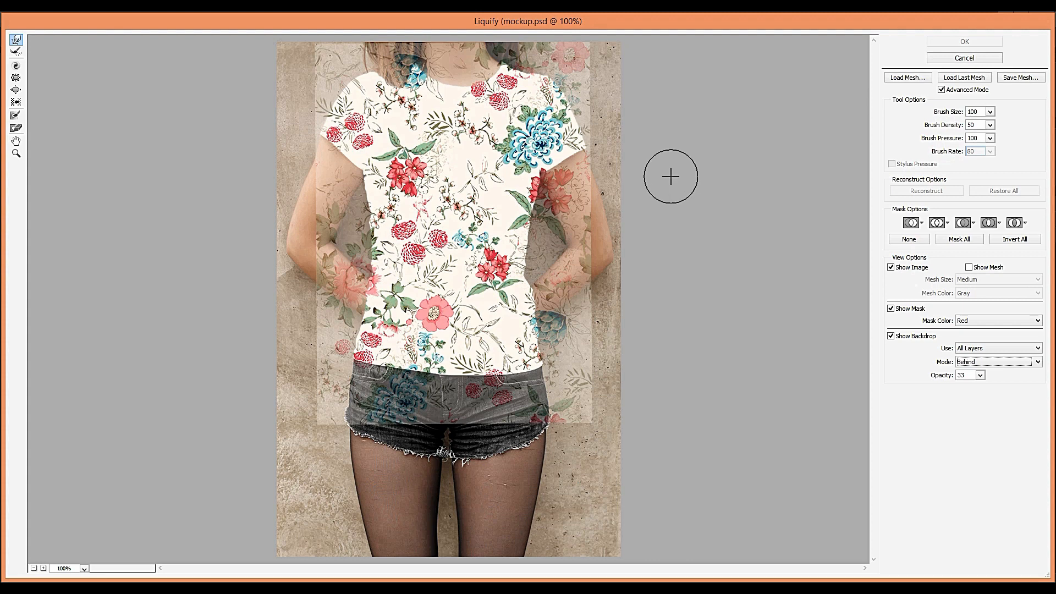
key("bracketright")
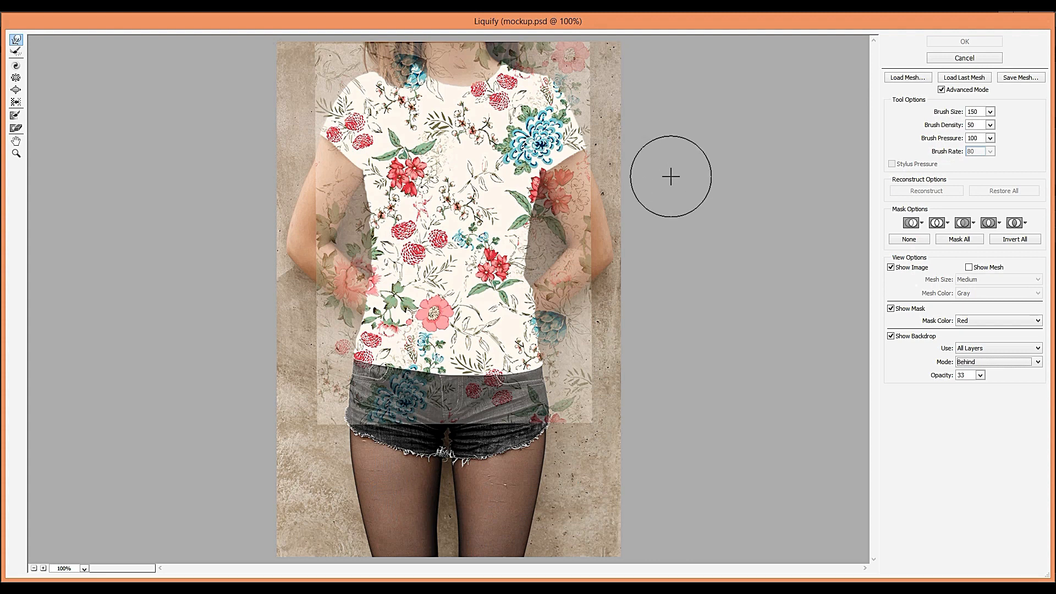
key("bracketleft")
key("bracketleft")
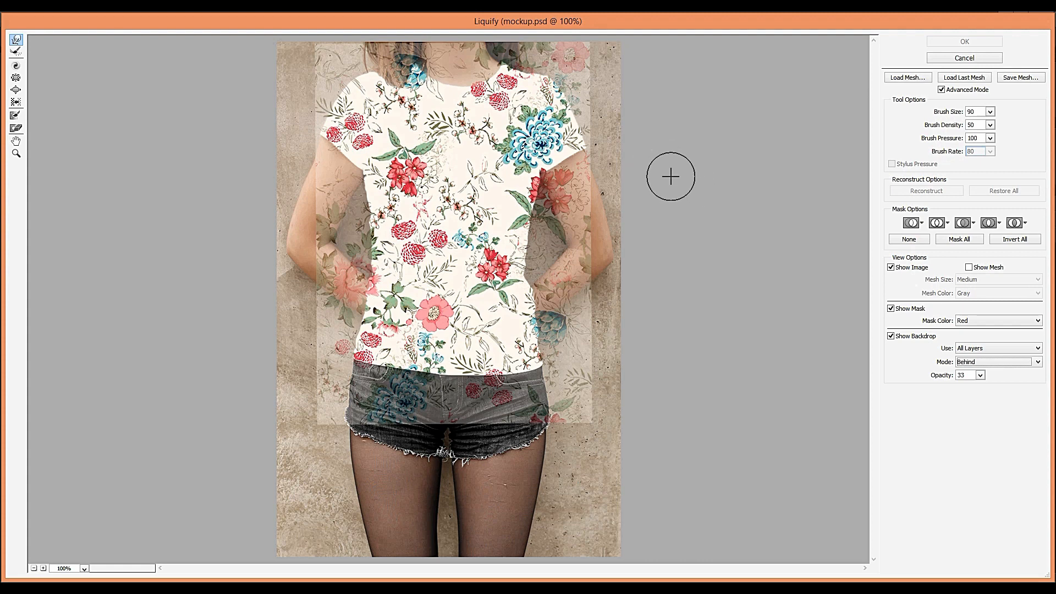
key("bracketright")
key("bracketright")
key("bracketright")
key("bracketright")
key("bracketright")
key("bracketright")
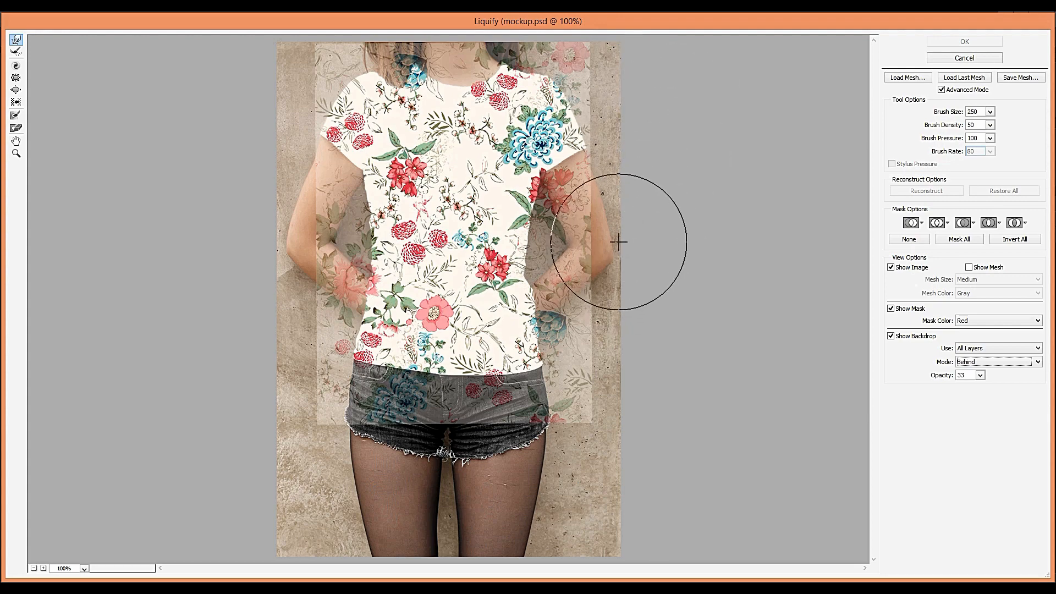
key("bracketleft")
key("bracketleft")
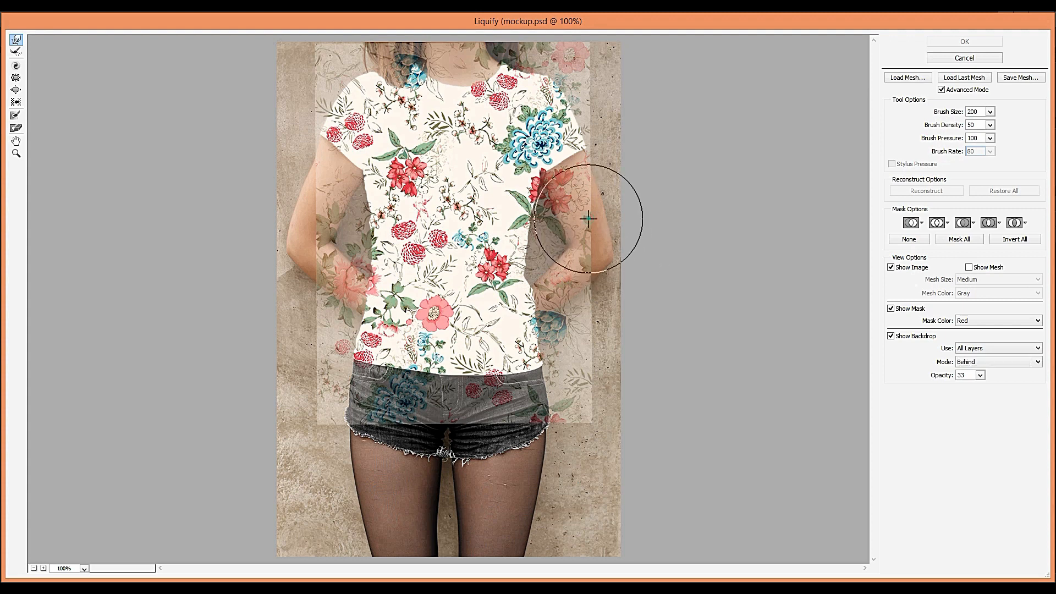
Warp the pattern along both side edges of the T-shirt, pushing it to follow the body at the waist
mouse_move(578, 219)
left_mouse_down()
mouse_move(567, 242)
mouse_move(526, 262)
left_mouse_up()
left_click_drag(541, 215, 538, 183)
left_click_drag(534, 281, 525, 278)
left_click_drag(546, 322, 535, 289)
left_click_drag(549, 342, 540, 341)
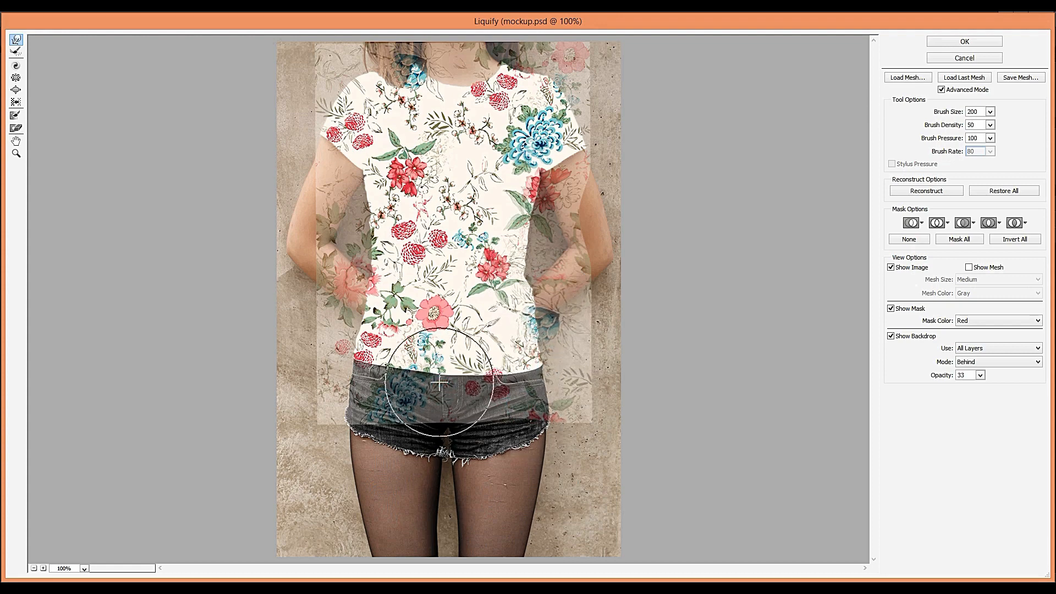
mouse_move(337, 356)
left_mouse_down()
mouse_move(350, 306)
mouse_move(363, 306)
mouse_move(350, 265)
mouse_move(369, 255)
mouse_move(358, 224)
mouse_move(364, 192)
mouse_move(368, 293)
mouse_move(346, 272)
mouse_move(367, 270)
mouse_move(364, 202)
mouse_move(353, 307)
mouse_move(366, 310)
mouse_move(352, 333)
mouse_move(371, 282)
mouse_move(360, 279)
mouse_move(356, 241)
left_mouse_up()
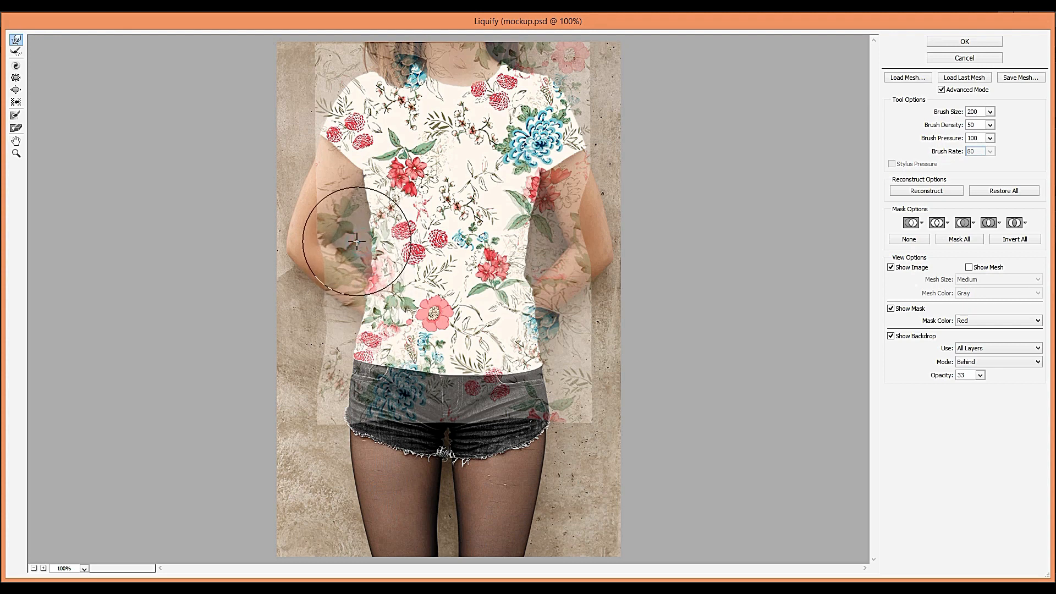
left_click_drag(559, 345, 541, 318)
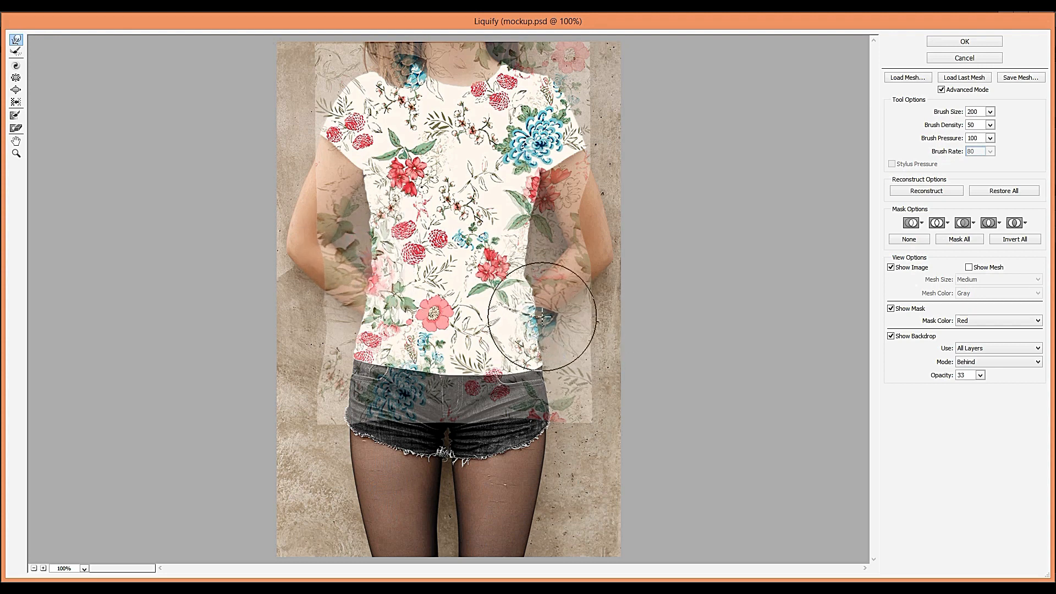
Warp the pattern around the shoulders, neckline and chest of the T-shirt, including the large blue flower
mouse_move(576, 88)
left_mouse_down()
mouse_move(574, 104)
mouse_move(596, 107)
mouse_move(579, 99)
left_mouse_up()
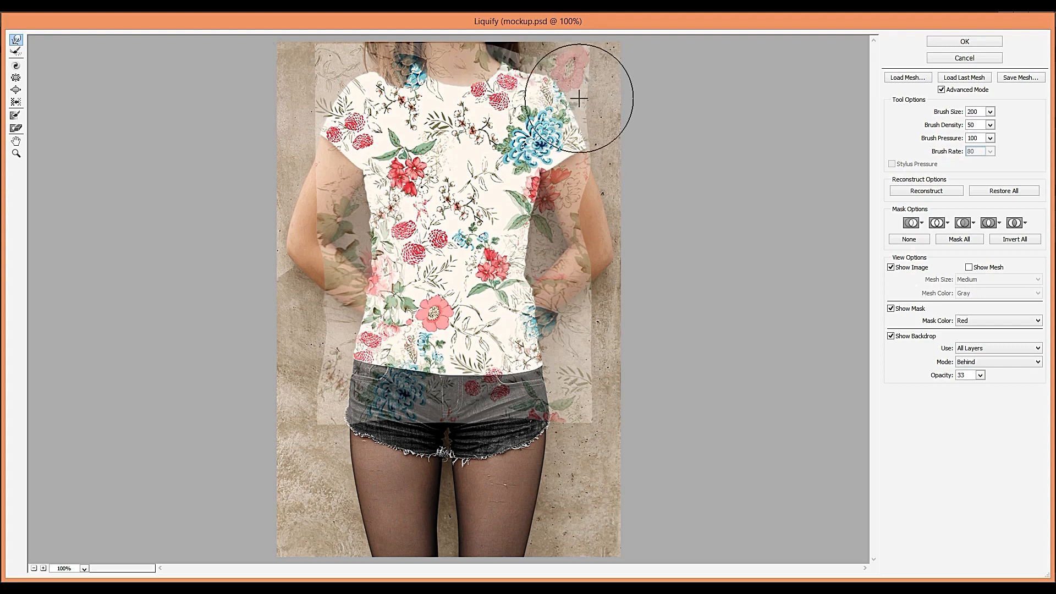
mouse_move(377, 59)
left_mouse_down()
mouse_move(438, 72)
mouse_move(429, 71)
mouse_move(479, 70)
mouse_move(437, 66)
mouse_move(483, 60)
mouse_move(493, 72)
mouse_move(456, 77)
mouse_move(349, 53)
mouse_move(320, 71)
mouse_move(336, 77)
mouse_move(313, 87)
mouse_move(320, 114)
mouse_move(314, 71)
mouse_move(337, 165)
mouse_move(368, 170)
mouse_move(376, 124)
left_mouse_up()
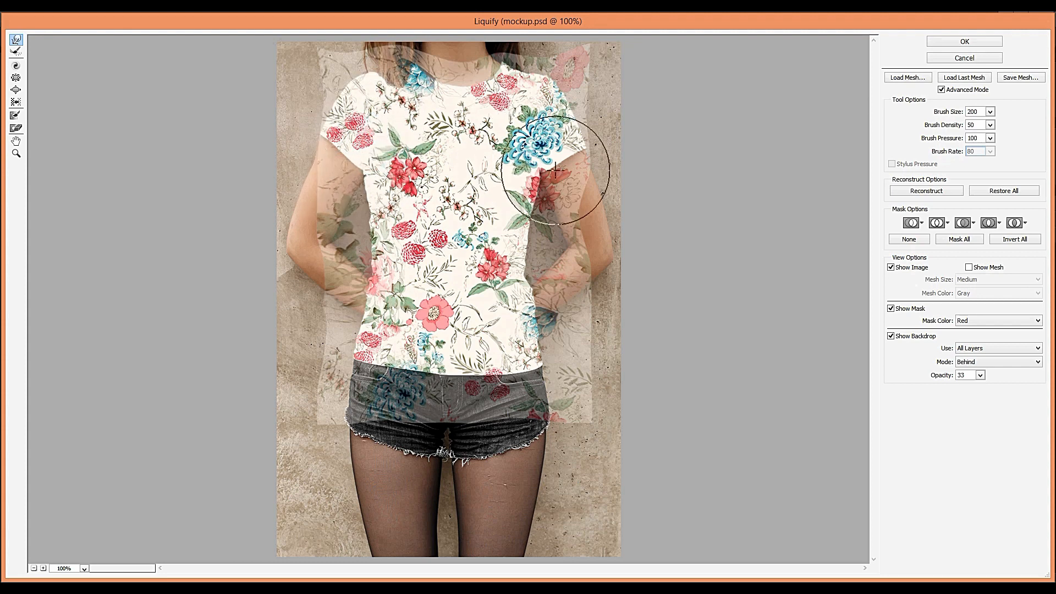
mouse_move(533, 156)
left_mouse_down()
mouse_move(509, 134)
mouse_move(530, 132)
mouse_move(537, 146)
left_mouse_up()
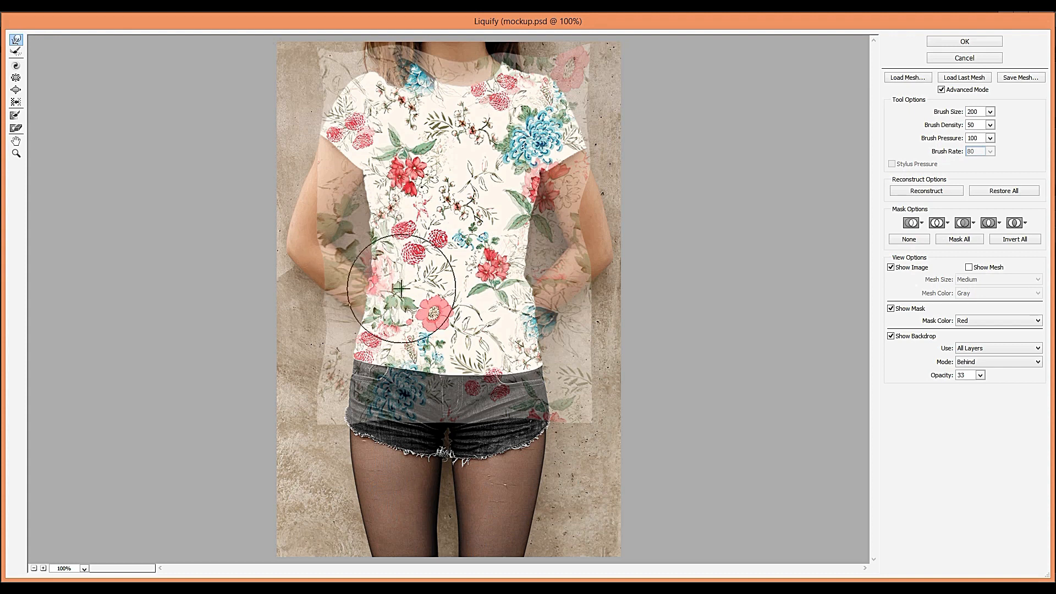
left_click_drag(407, 194, 415, 149)
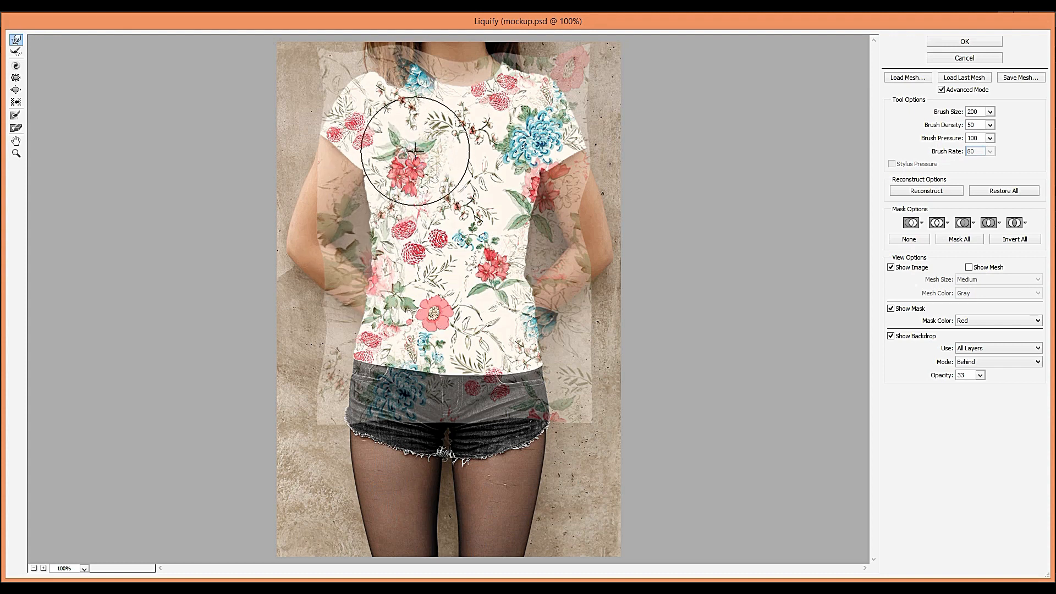
mouse_move(506, 204)
left_mouse_down()
mouse_move(508, 179)
mouse_move(484, 165)
mouse_move(438, 177)
mouse_move(431, 147)
mouse_move(413, 163)
mouse_move(460, 118)
mouse_move(505, 181)
mouse_move(502, 167)
mouse_move(477, 236)
mouse_move(301, 217)
left_mouse_up()
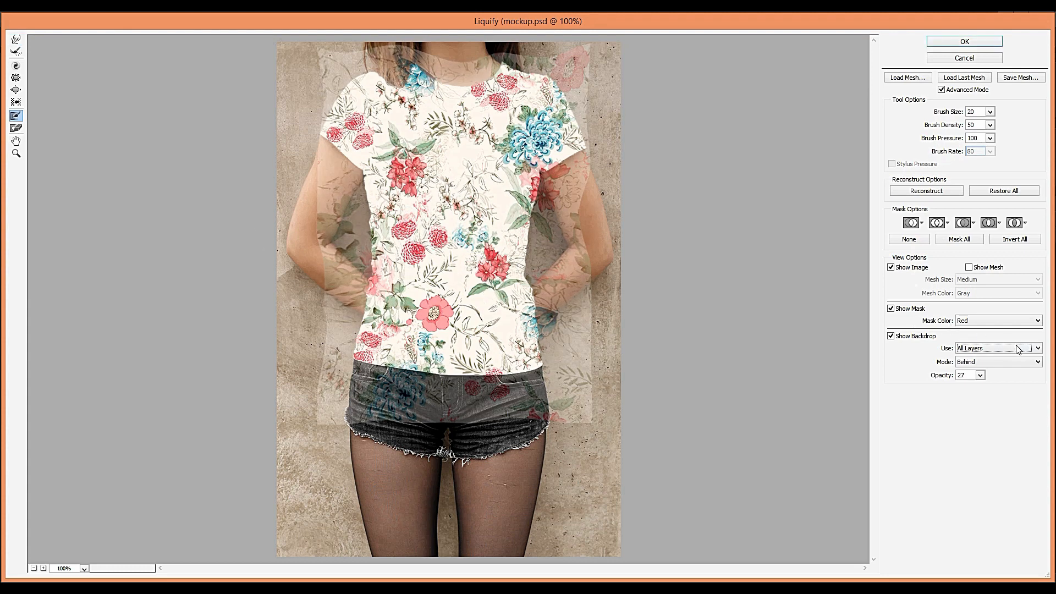
Use the garments layer as the Liquify backdrop and set its opacity to 22
left_click(1039, 349)
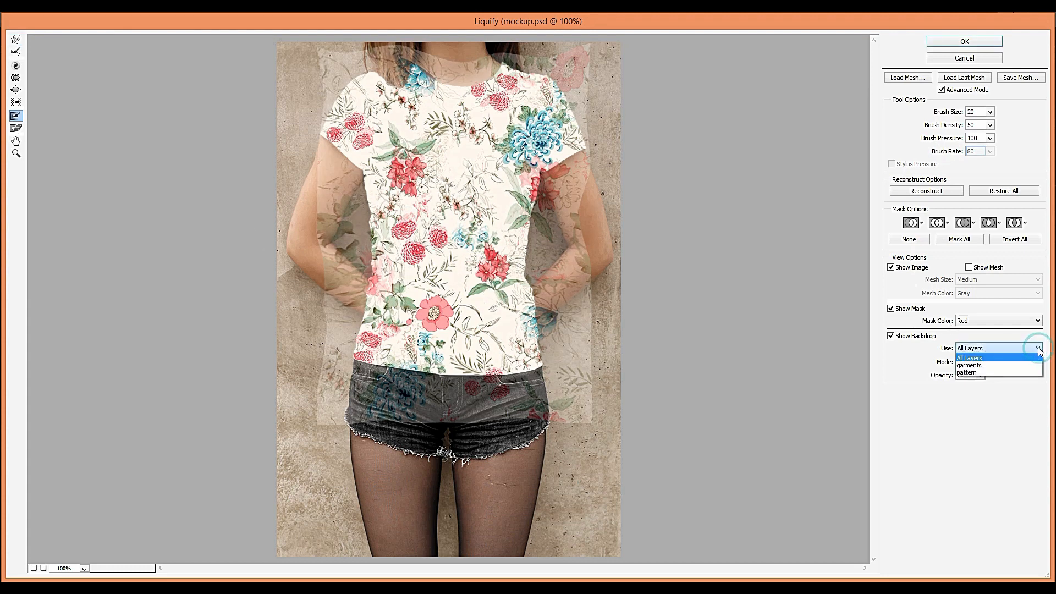
left_click(999, 367)
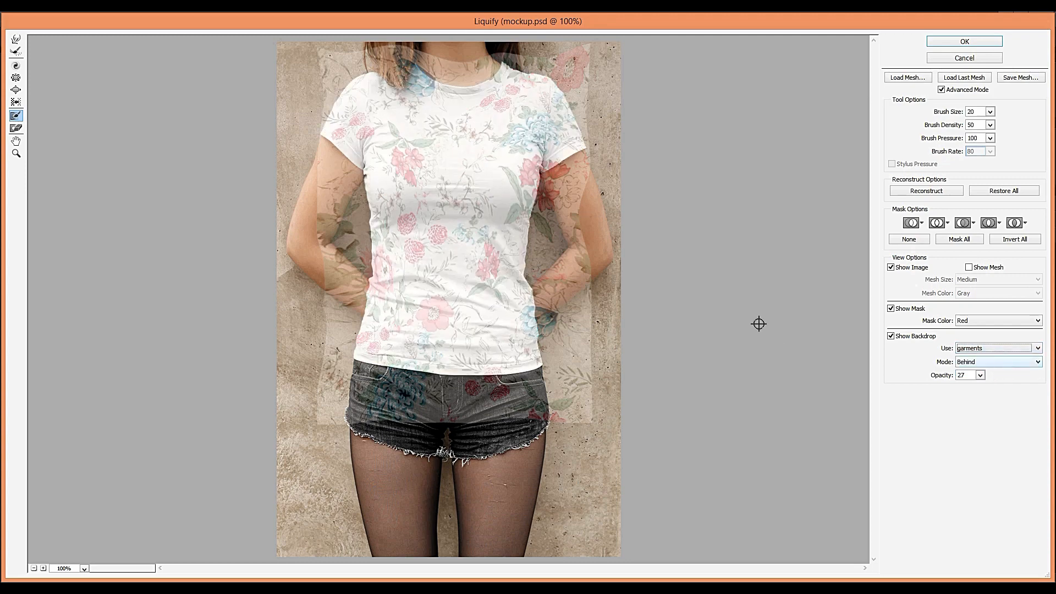
left_click(979, 377)
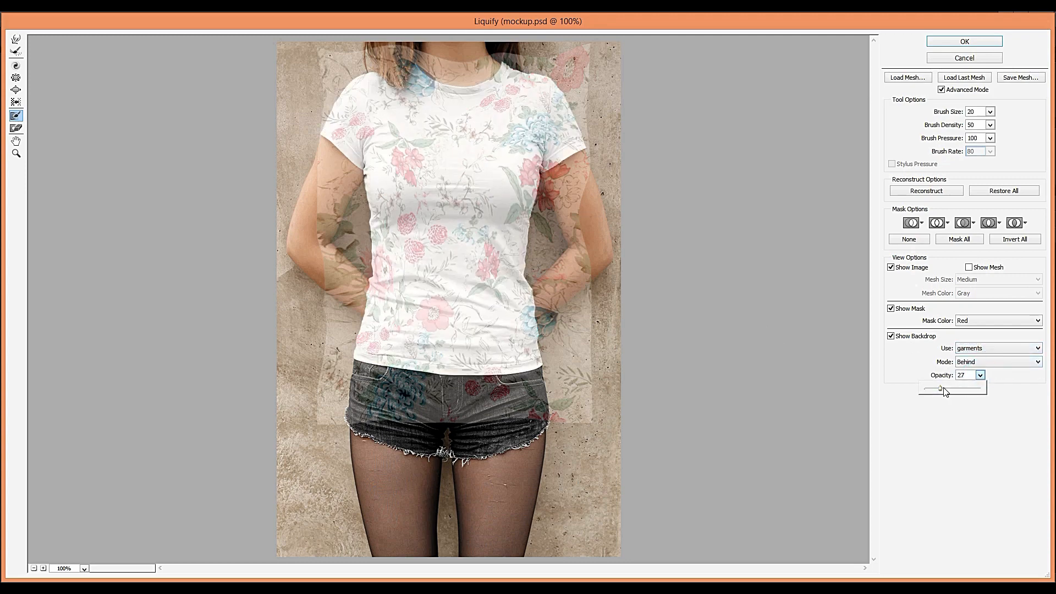
mouse_move(940, 388)
left_mouse_down()
mouse_move(954, 389)
mouse_move(939, 392)
left_mouse_up()
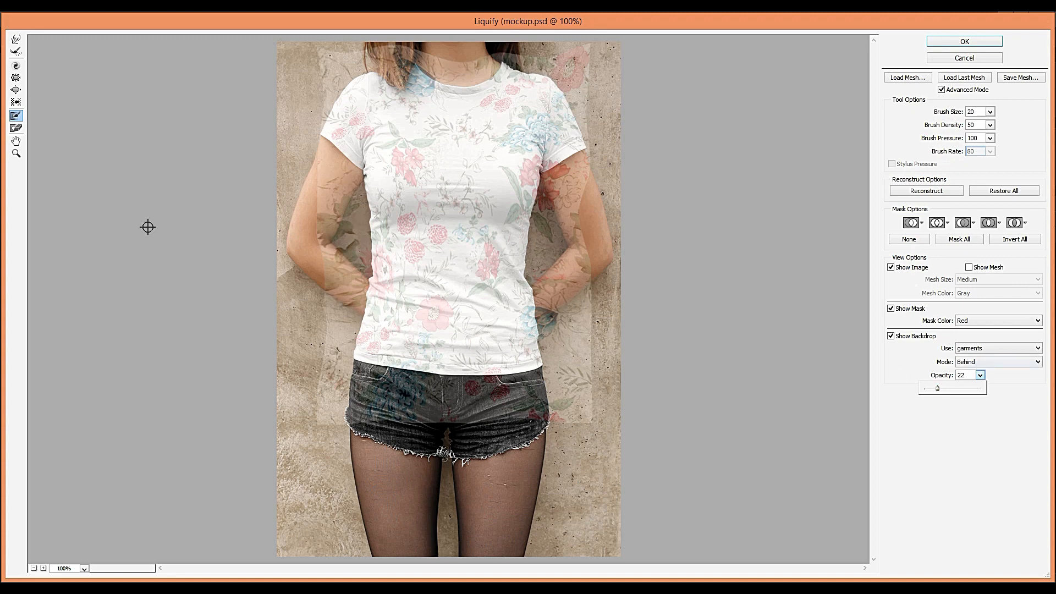
Freeze the fabric folds across the chest, waist and hem of the T-shirt with a size 20 Freeze Mask brush
left_click(16, 116)
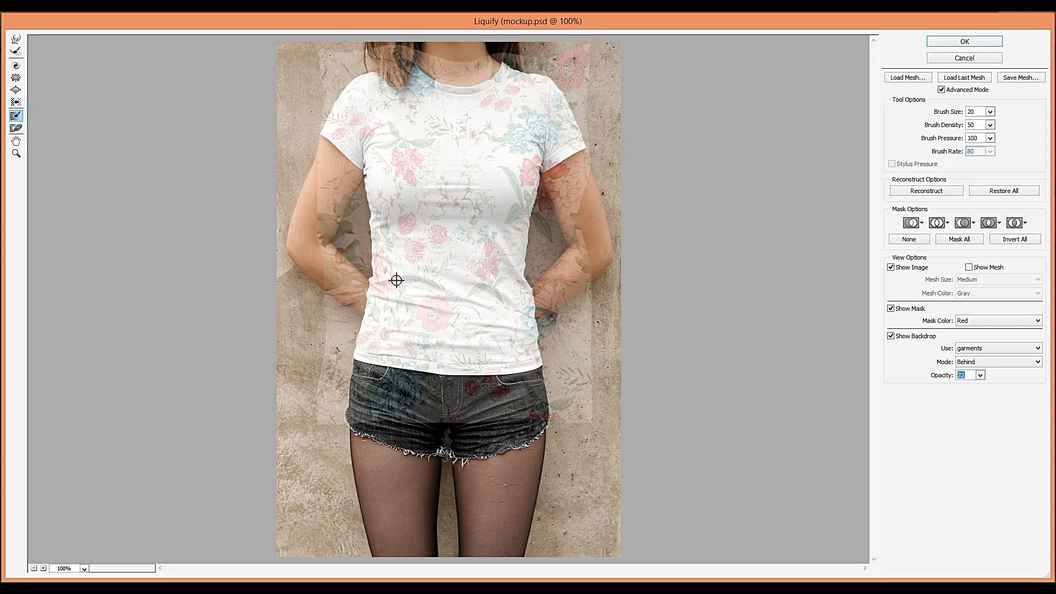
left_click_drag(382, 283, 390, 281)
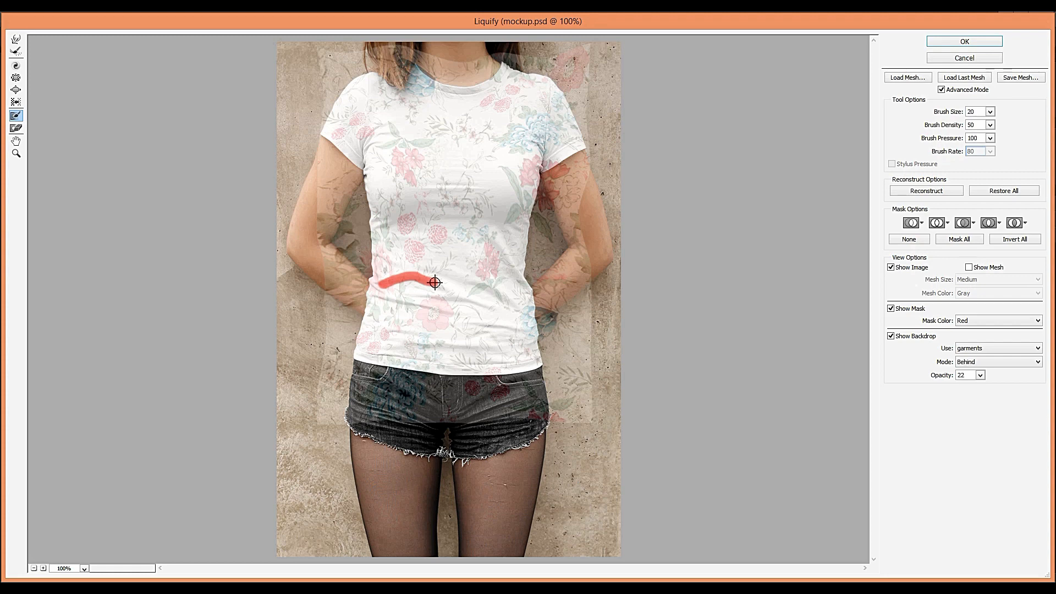
left_click_drag(429, 297, 464, 295)
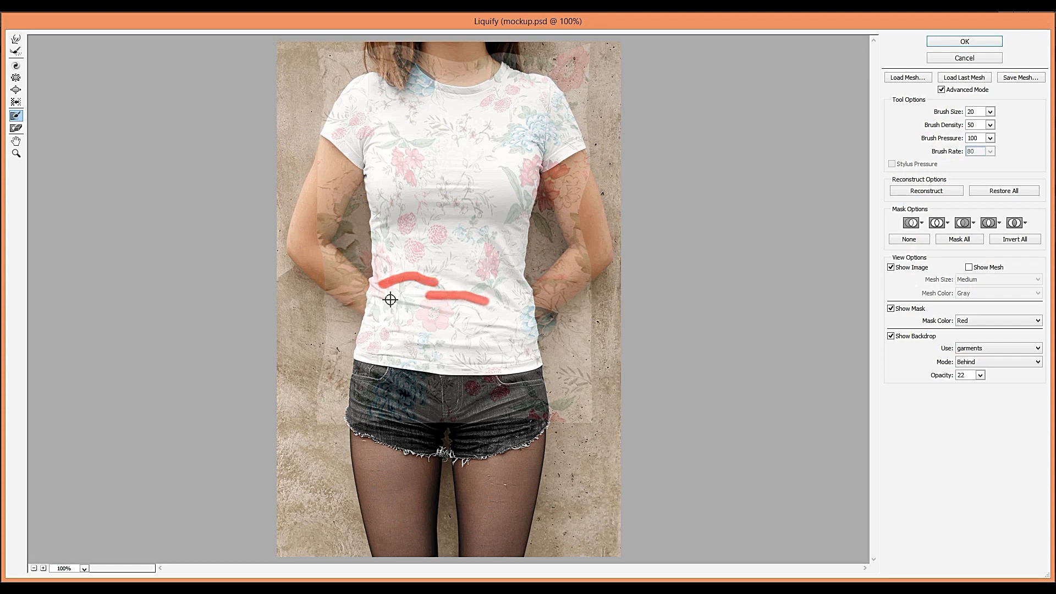
left_click_drag(375, 296, 424, 305)
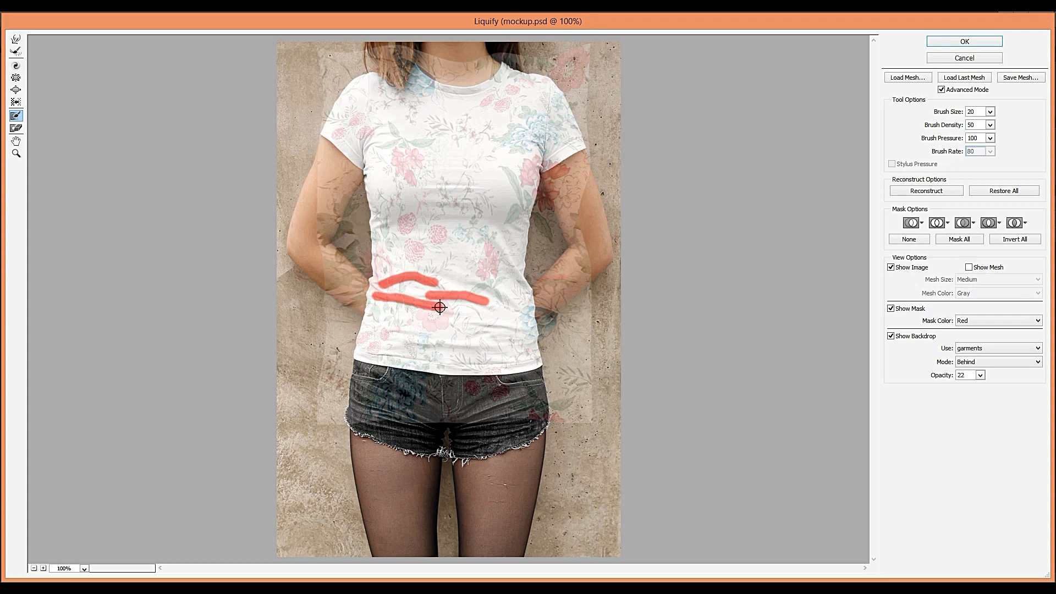
left_click_drag(496, 324, 522, 322)
mouse_move(438, 203)
left_mouse_down()
mouse_move(466, 203)
mouse_move(446, 180)
mouse_move(469, 183)
left_mouse_up()
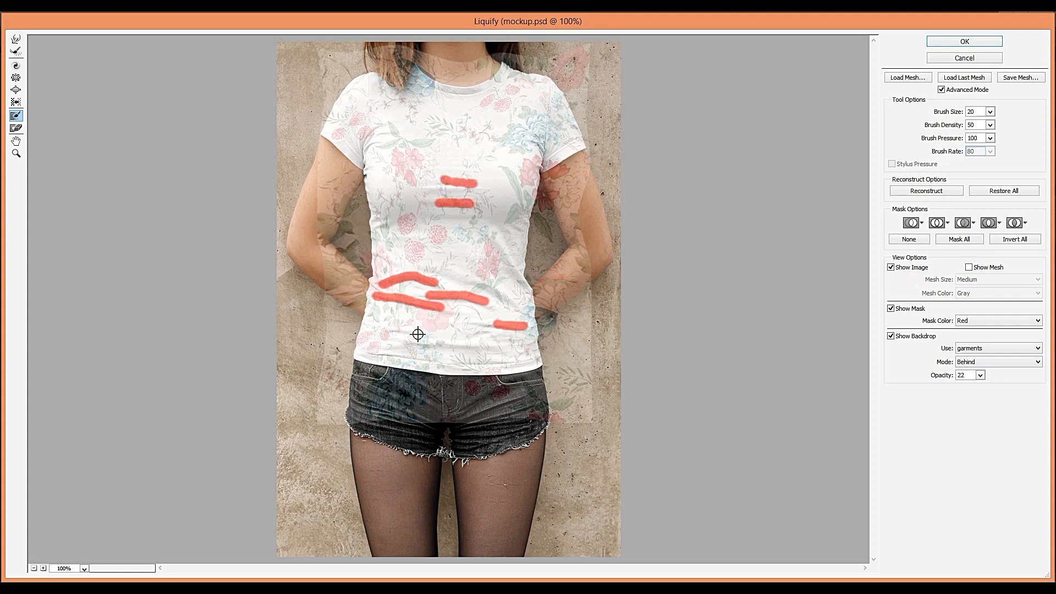
left_click_drag(388, 331, 406, 332)
left_click_drag(427, 344, 505, 343)
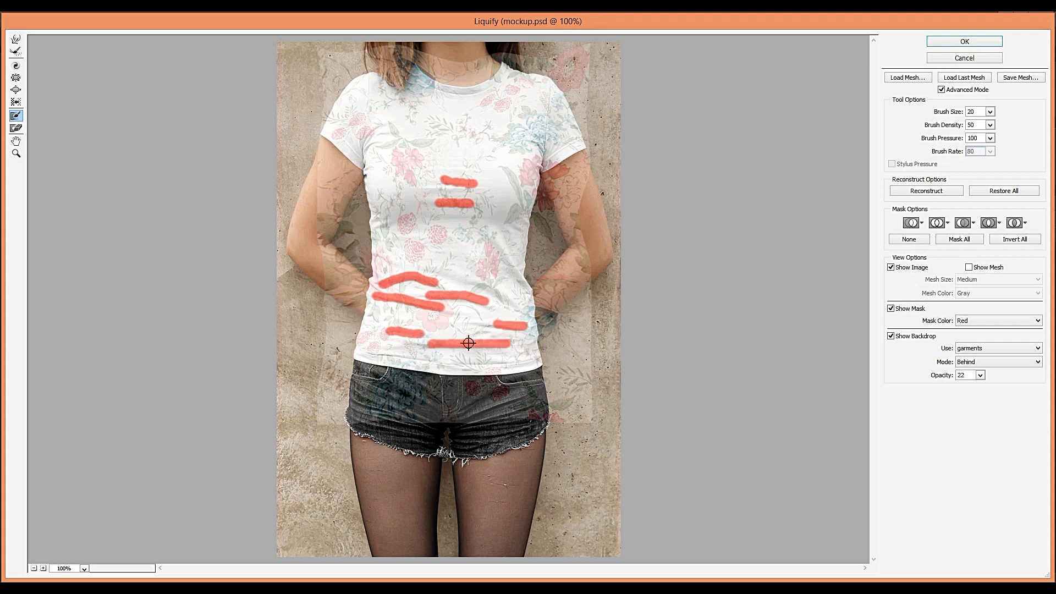
left_click_drag(376, 357, 394, 359)
Warp the pattern around the frozen fold at the T-shirt's hem with a size 60 Forward Warp brush
left_click(16, 39)
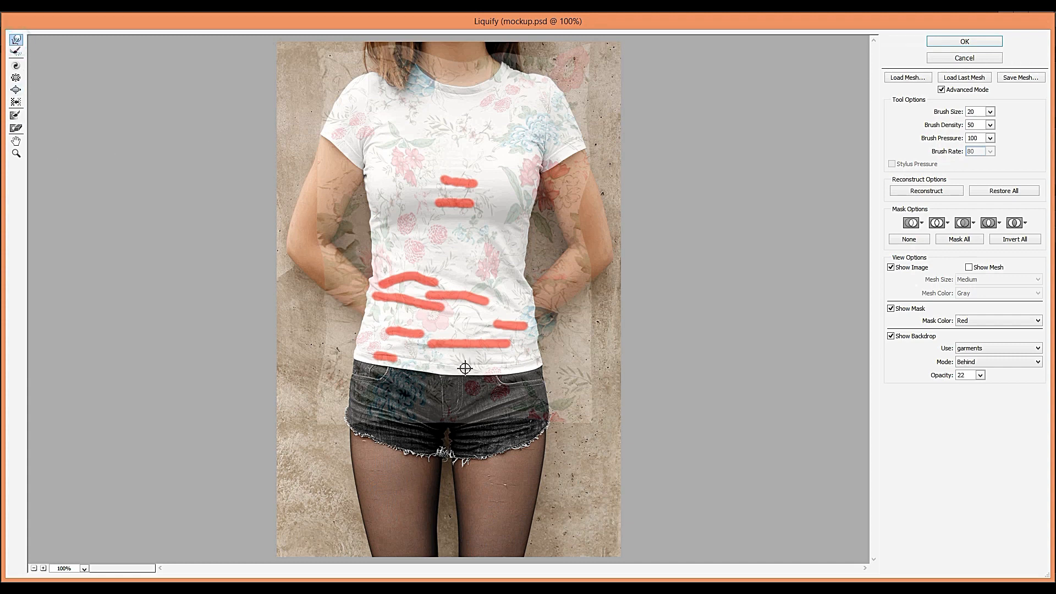
key("bracketright")
key("bracketright")
key("bracketright")
key("bracketright")
key("bracketright")
key("bracketright")
key("bracketright")
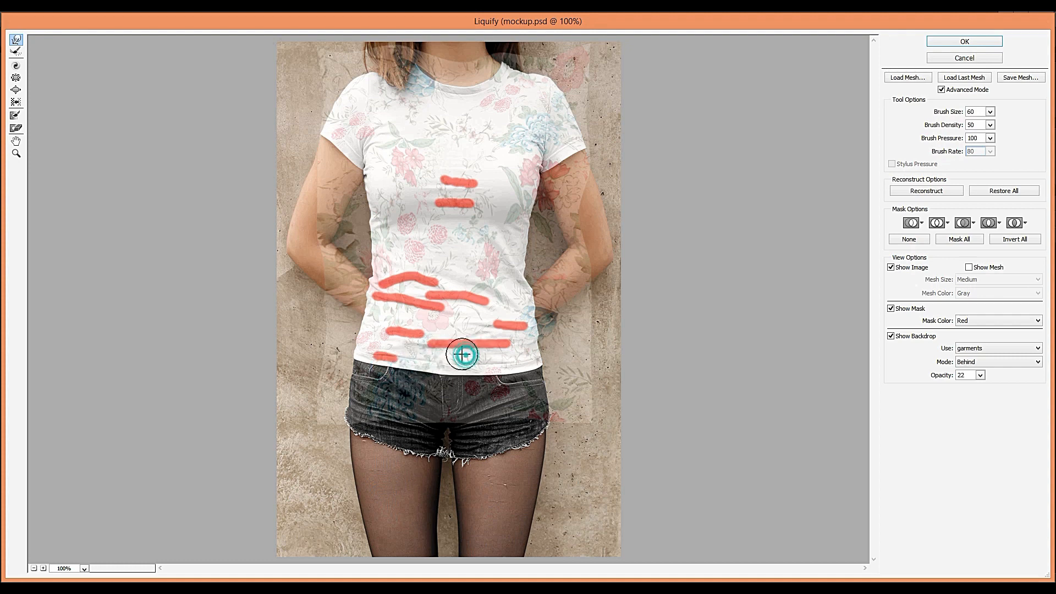
left_click(483, 345)
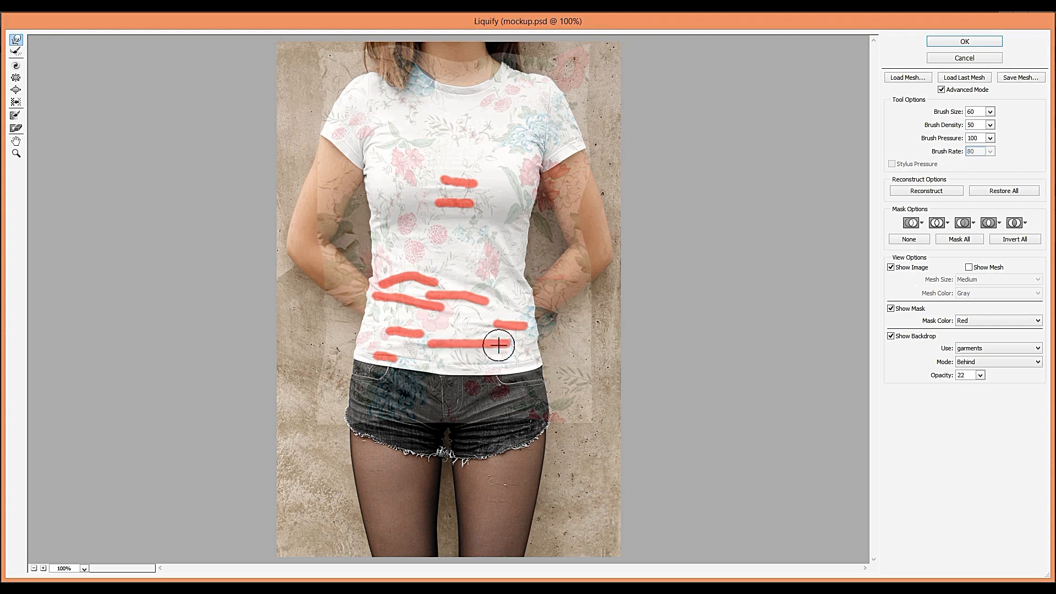
Warp the pattern around the frozen folds at the waist and chest with a size 80 Forward Warp brush
key("bracketright")
key("bracketright")
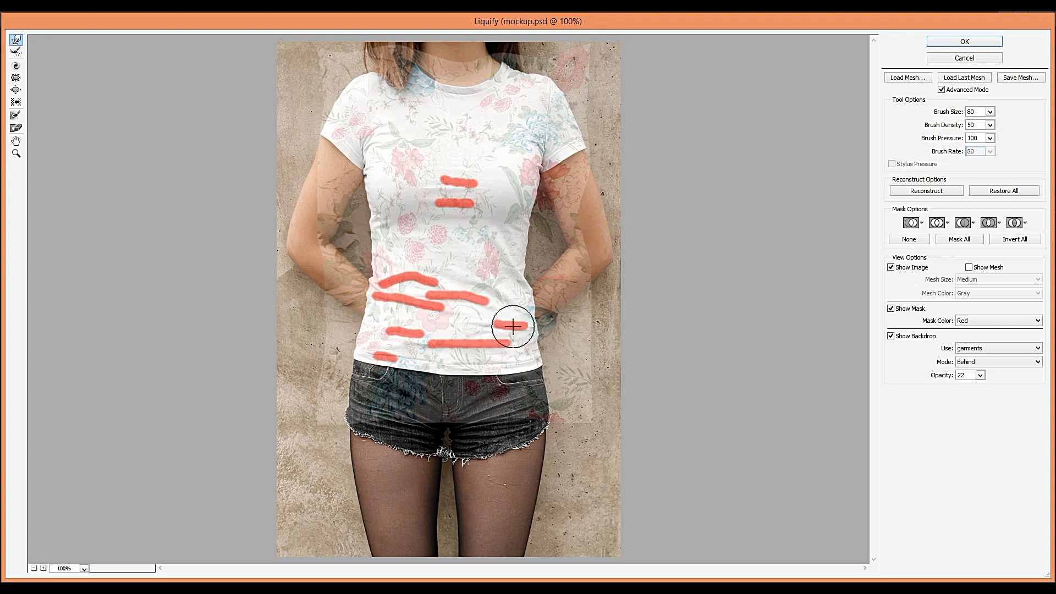
left_click_drag(523, 332, 520, 328)
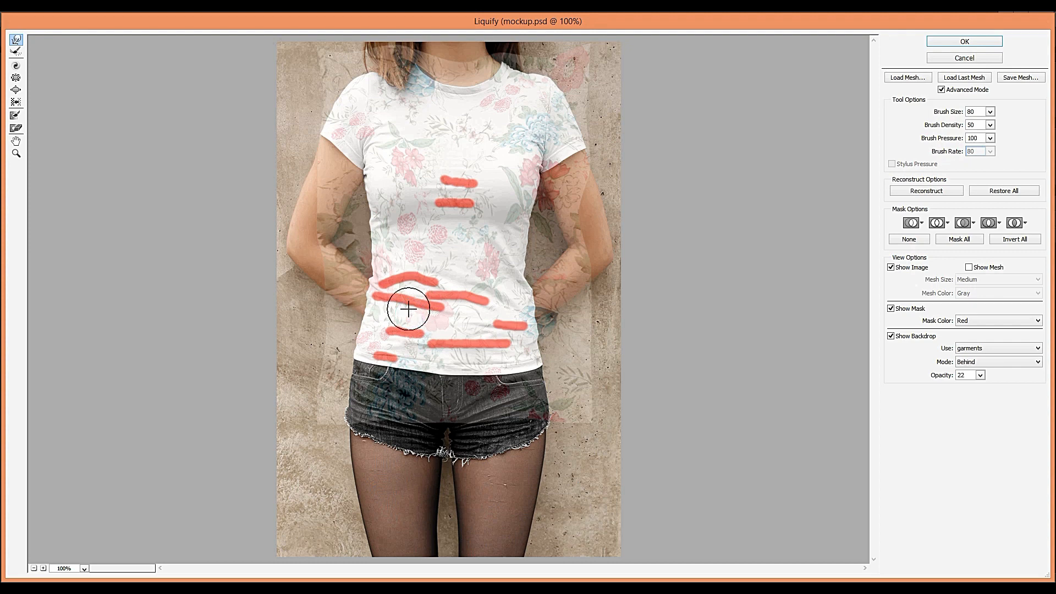
mouse_move(389, 309)
left_mouse_down()
mouse_move(379, 309)
mouse_move(418, 287)
mouse_move(395, 290)
left_mouse_up()
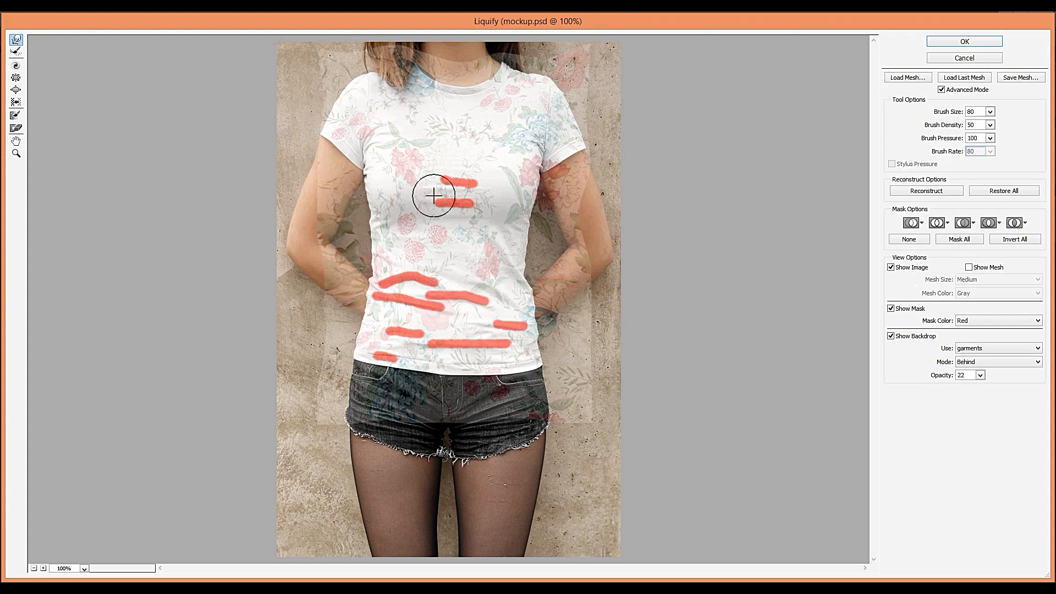
left_click_drag(458, 189, 454, 183)
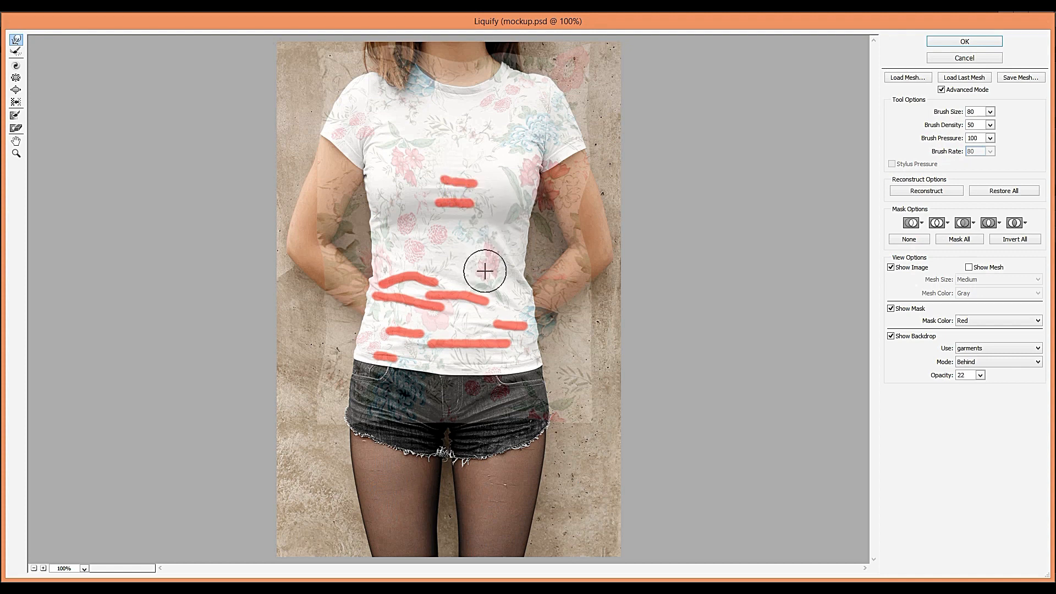
Thaw all the frozen folds on the T-shirt and apply the Liquify warp
left_click(16, 129)
mouse_move(442, 193)
left_mouse_down()
mouse_move(486, 202)
mouse_move(486, 191)
mouse_move(448, 179)
left_mouse_up()
mouse_move(380, 282)
left_mouse_down()
mouse_move(438, 278)
mouse_move(397, 293)
mouse_move(465, 293)
mouse_move(428, 305)
mouse_move(537, 327)
mouse_move(454, 346)
mouse_move(383, 339)
mouse_move(374, 350)
mouse_move(521, 363)
left_mouse_up()
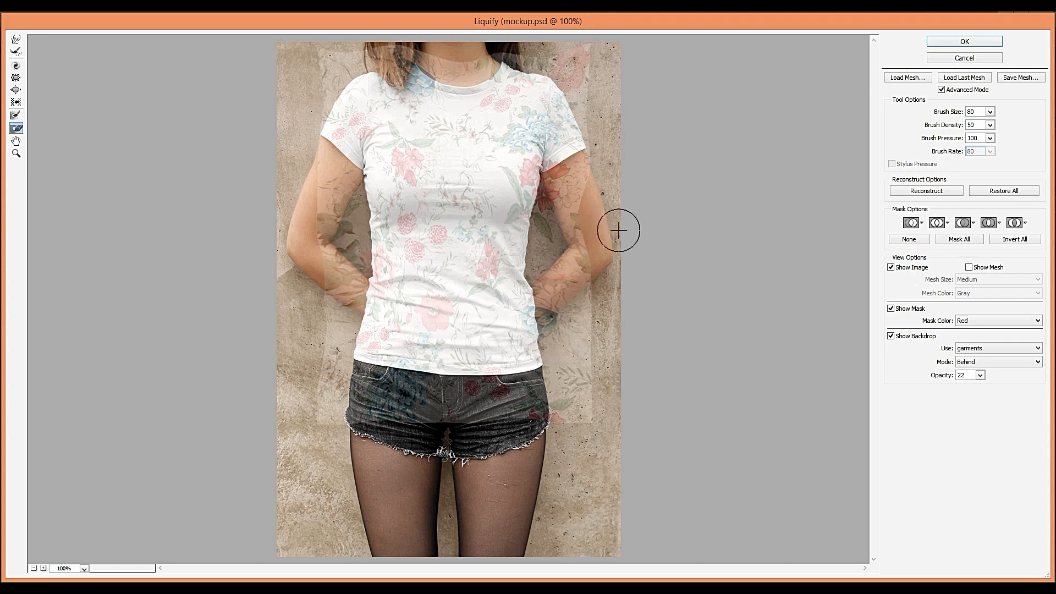
left_click(961, 46)
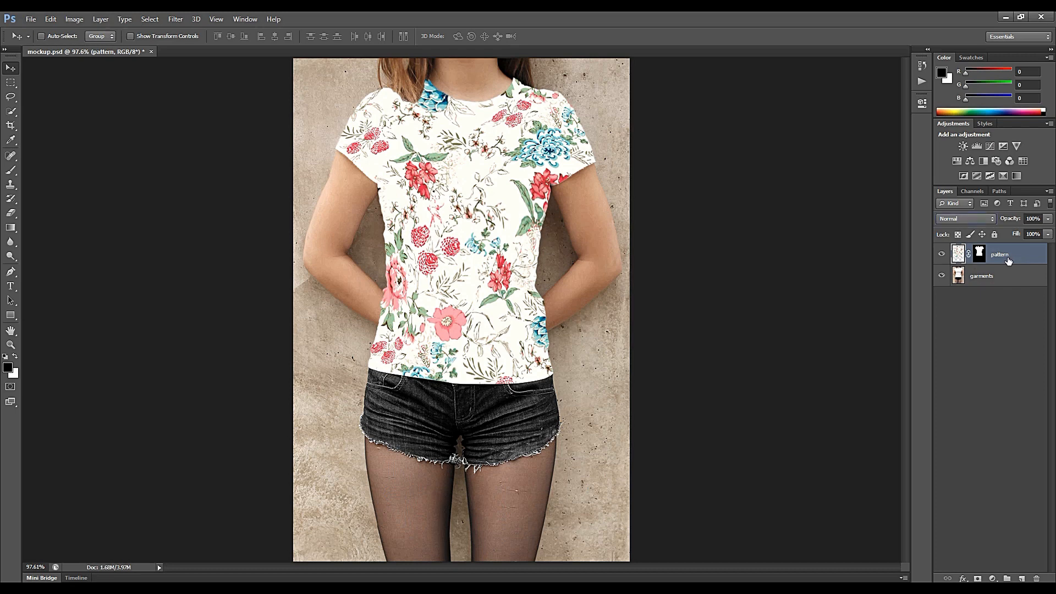
Set the pattern layer's blend mode to Multiply
left_click(978, 219)
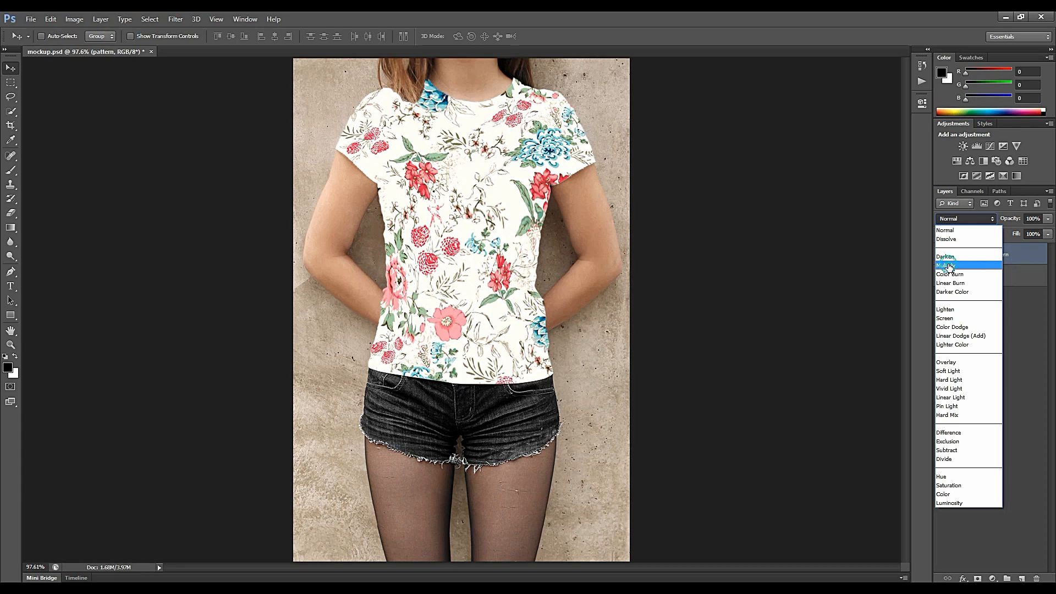
left_click(949, 266)
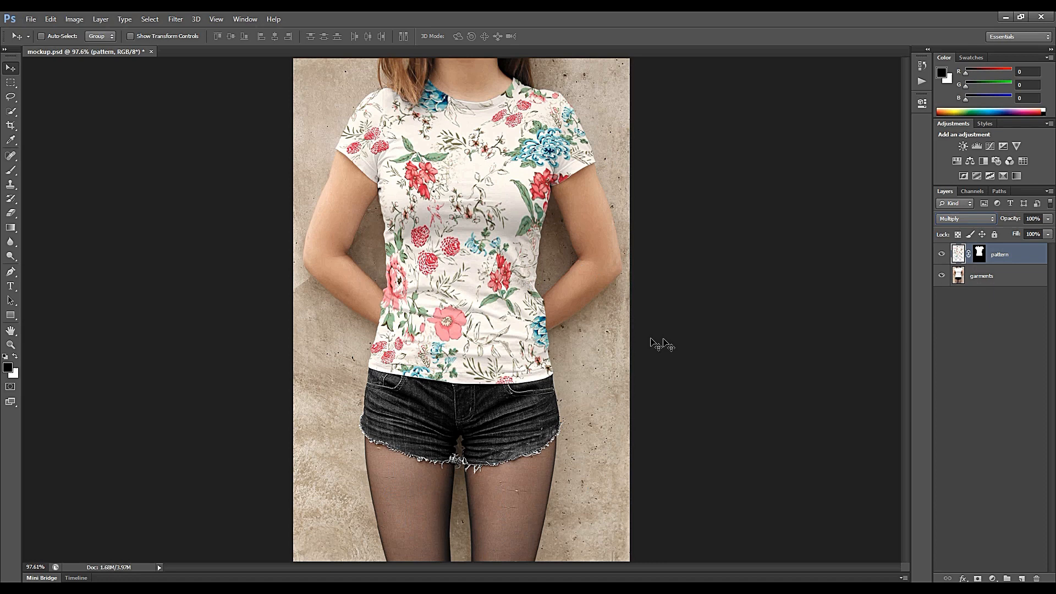
Duplicate the garments layer and move the copy above the pattern layer
left_click(987, 278)
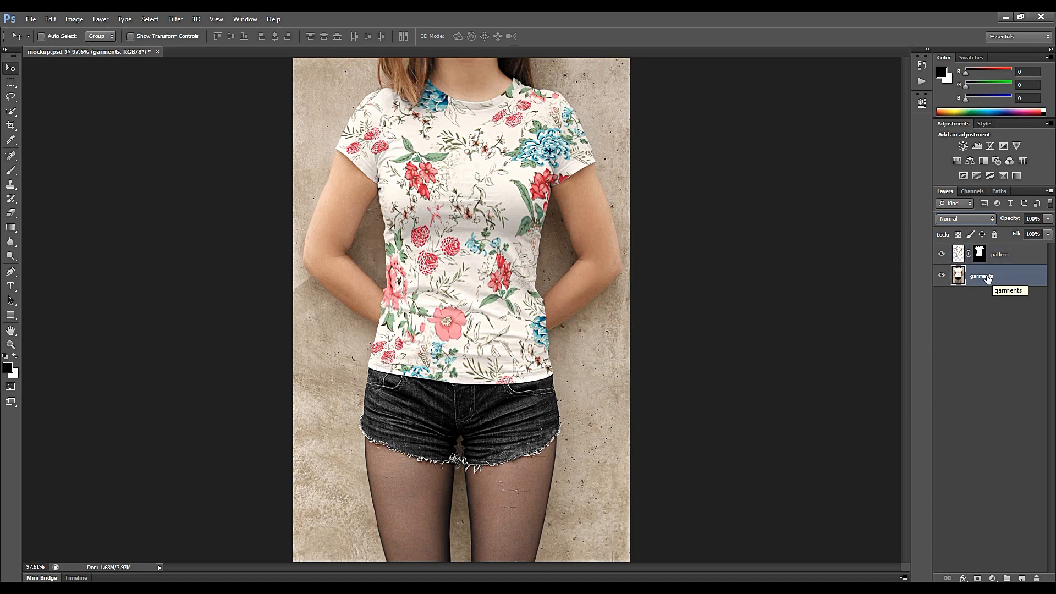
right_click(985, 279)
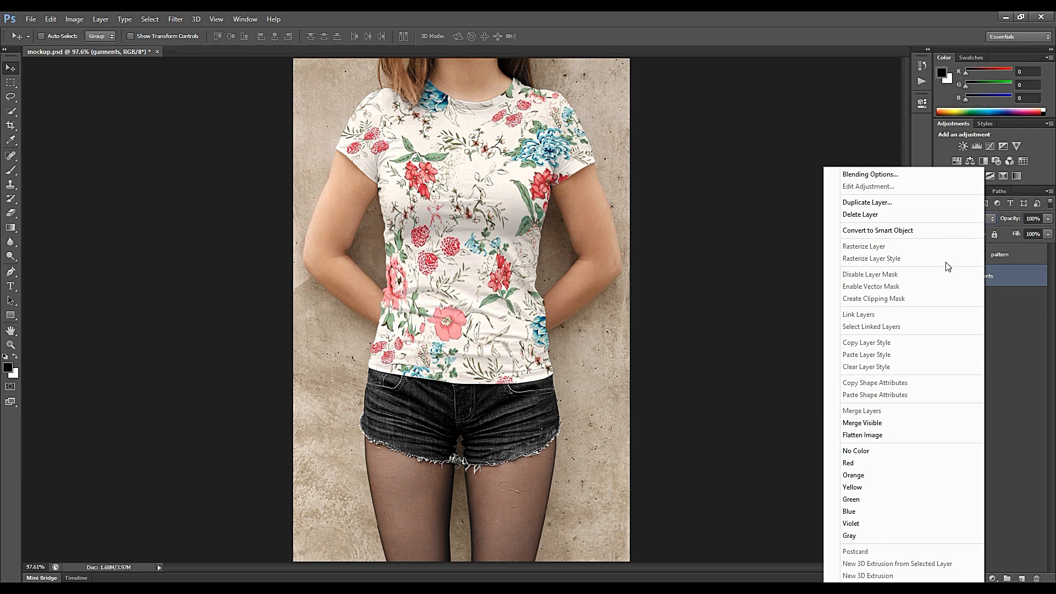
left_click(900, 202)
left_click(632, 196)
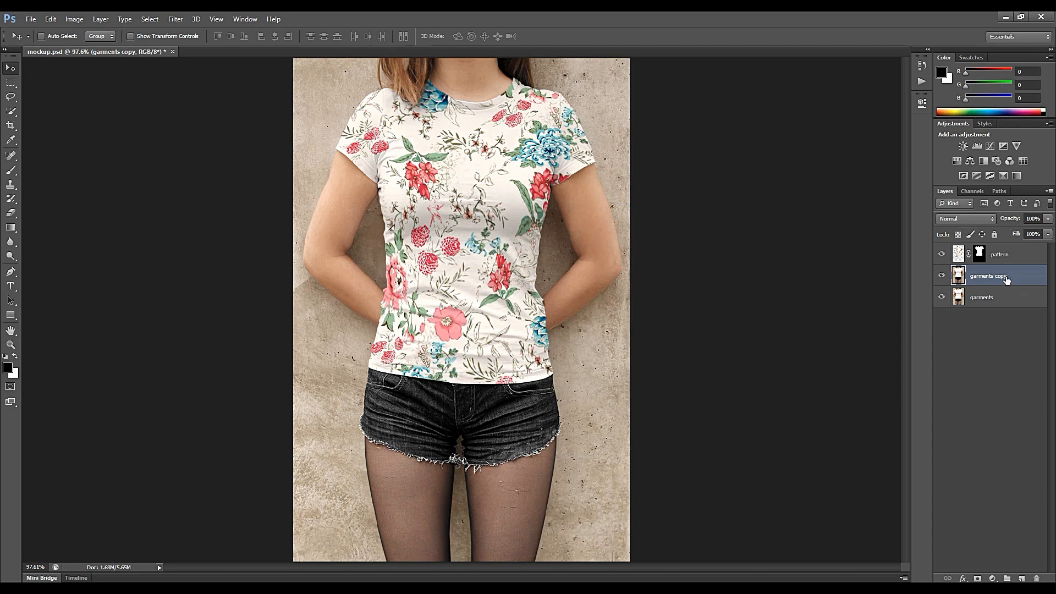
left_click_drag(1011, 281, 1004, 252)
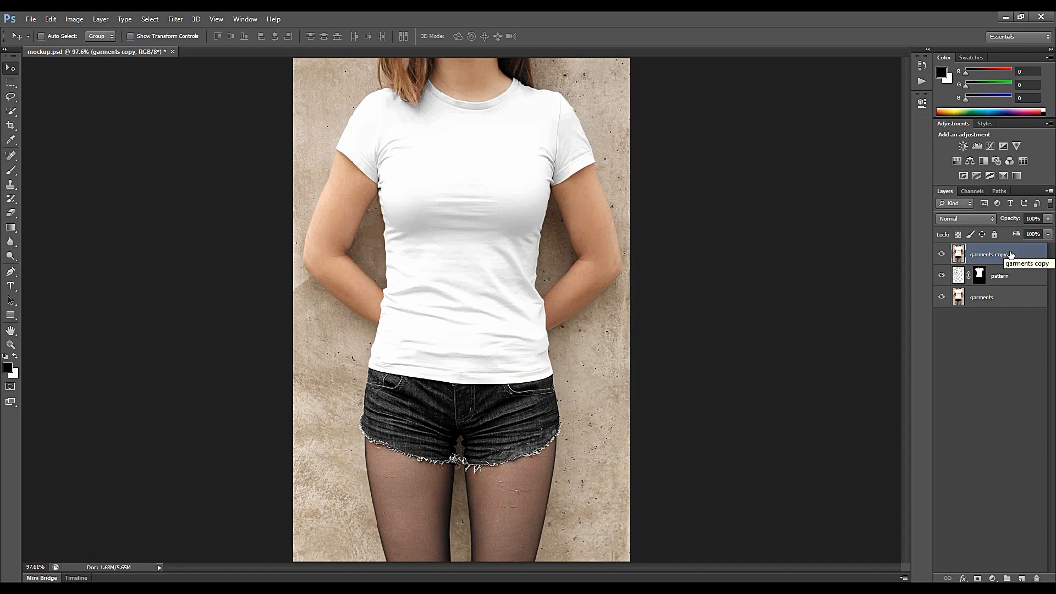
Blend the garments copy with Multiply at 92% opacity and clip it to the pattern layer
left_click(978, 218)
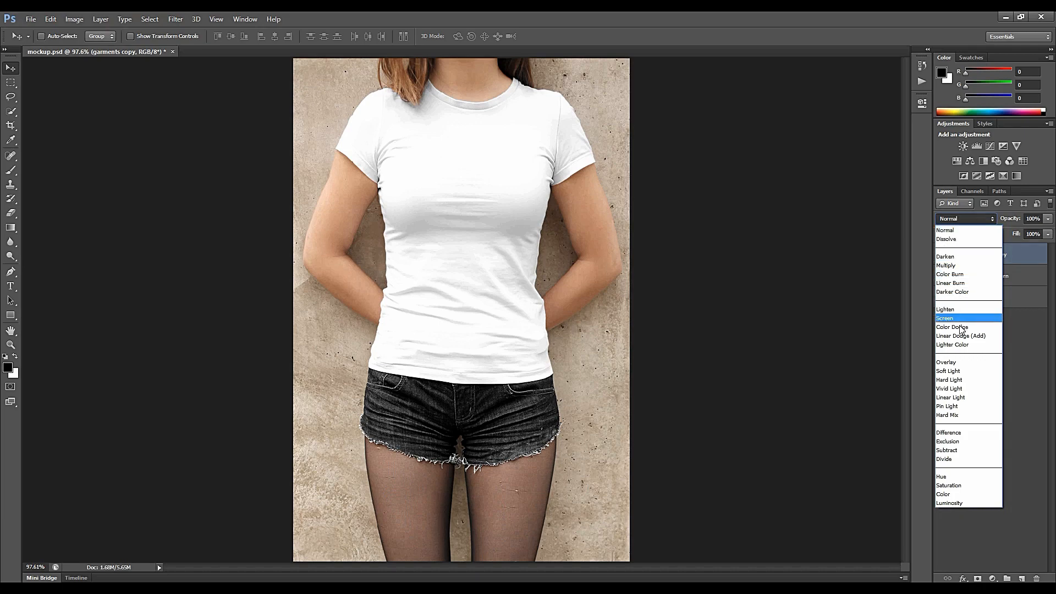
left_click(957, 266)
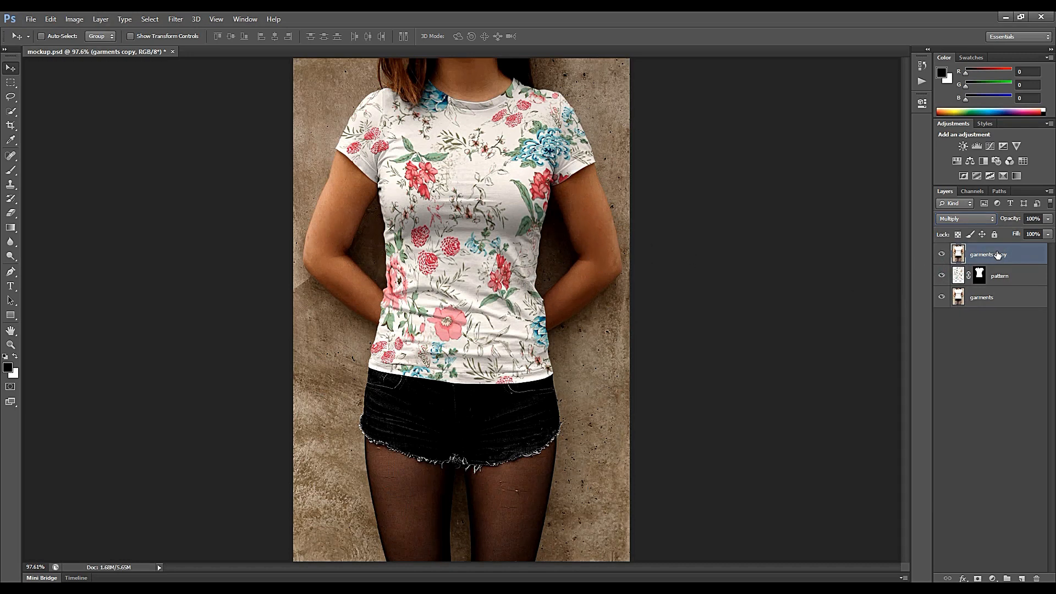
left_click(1048, 219)
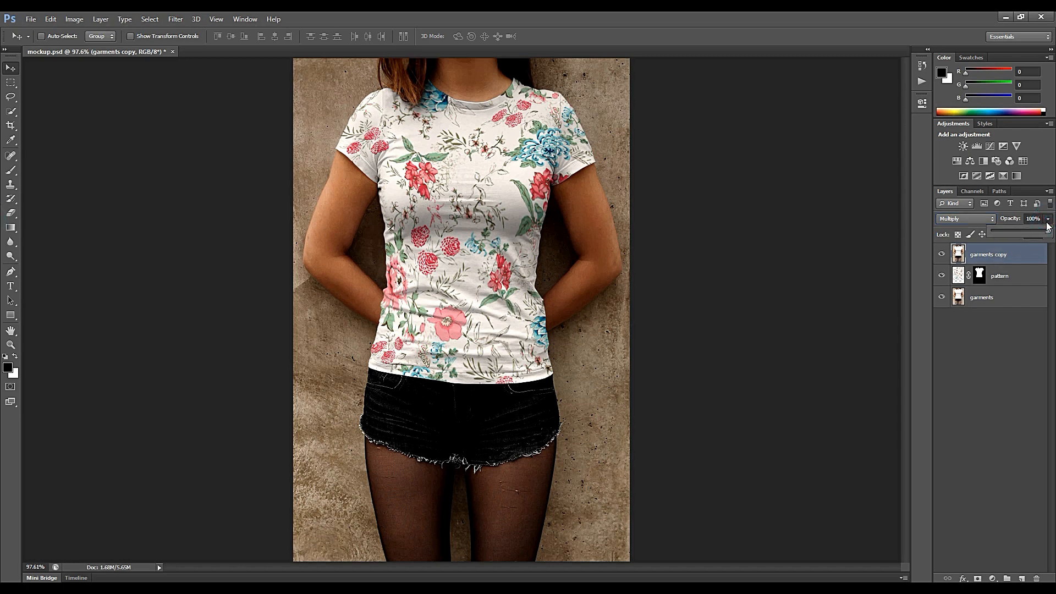
left_click_drag(1049, 235, 1046, 235)
left_click(1025, 262, "alt")
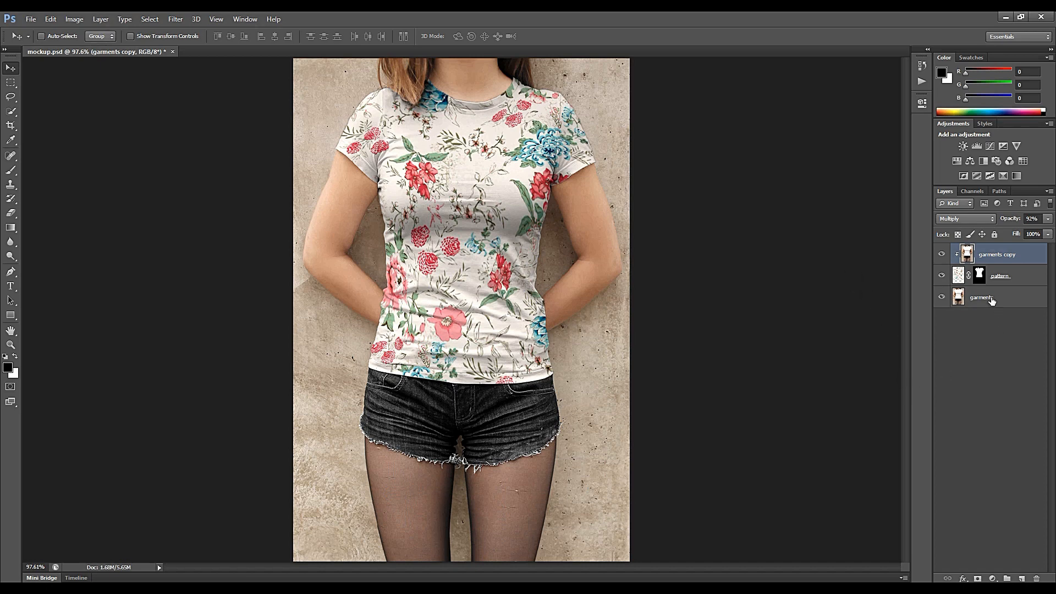
Duplicate the original garments layer again and move this second copy to the top of the layer stack
left_click(988, 300)
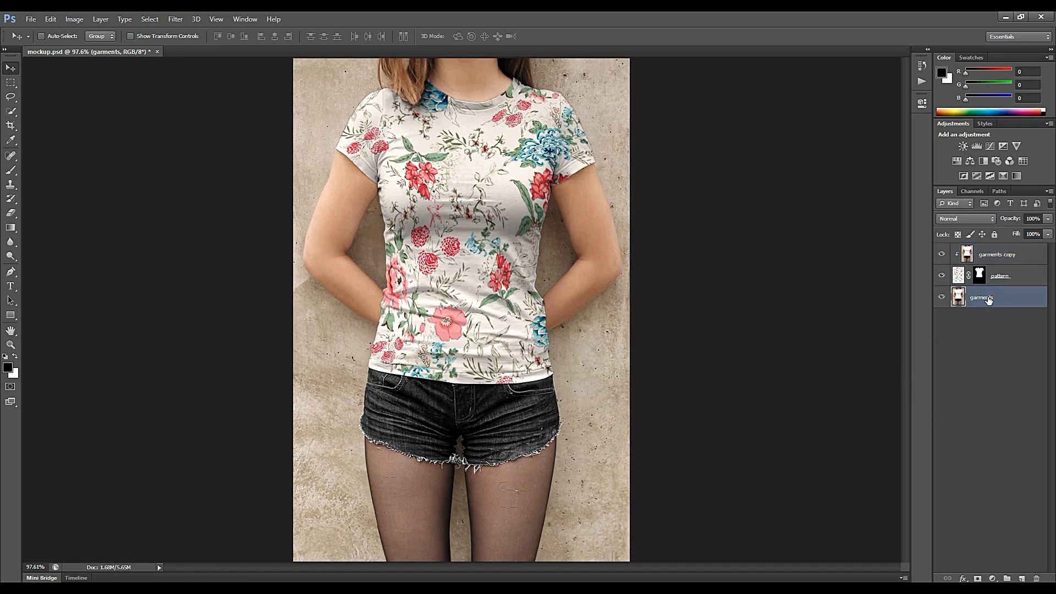
right_click(992, 300)
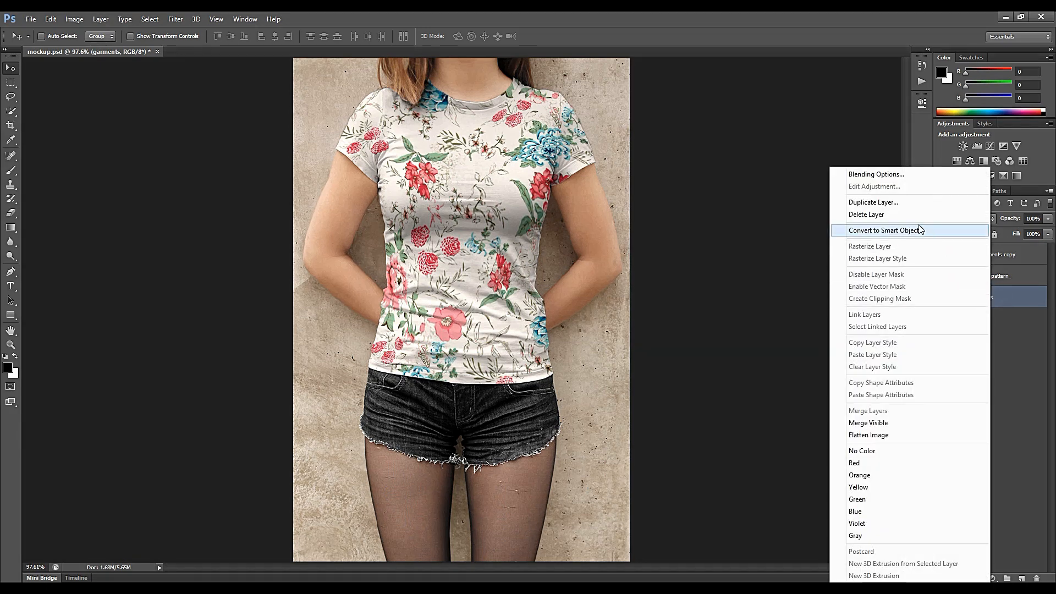
left_click(899, 206)
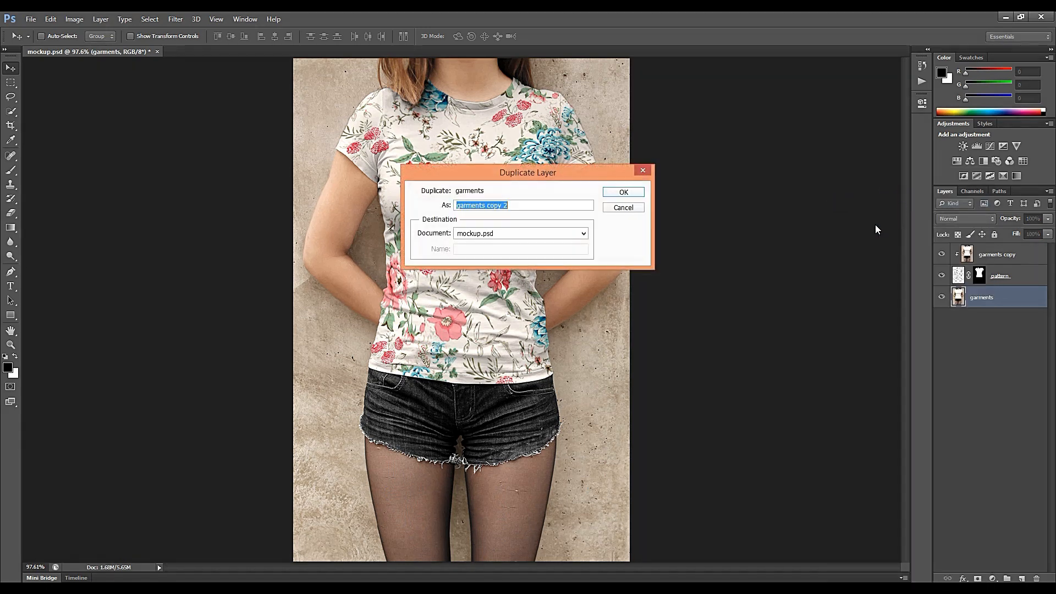
left_click(624, 192)
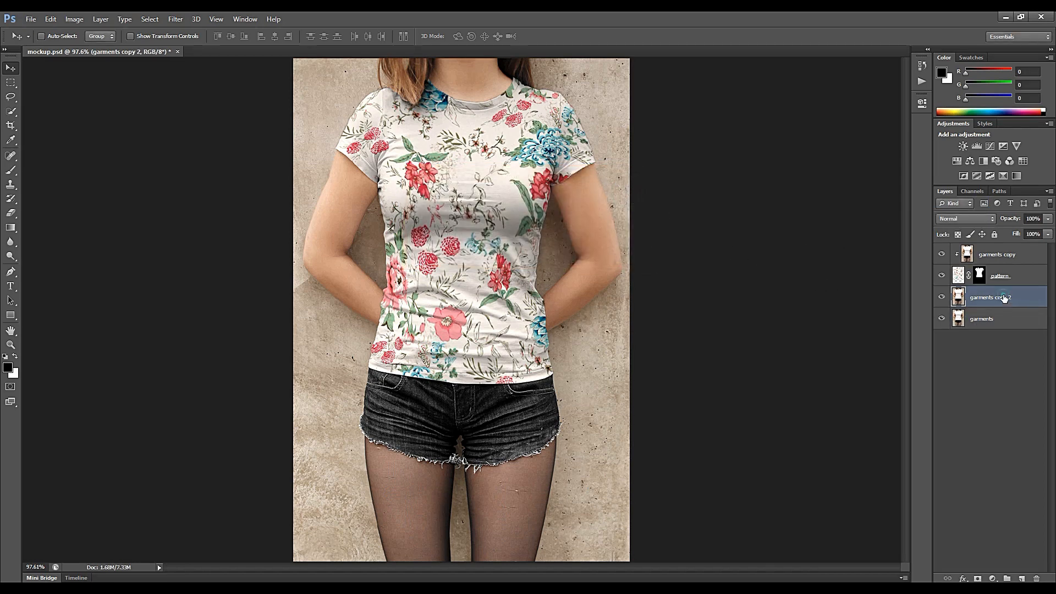
left_click_drag(1004, 298, 1001, 254)
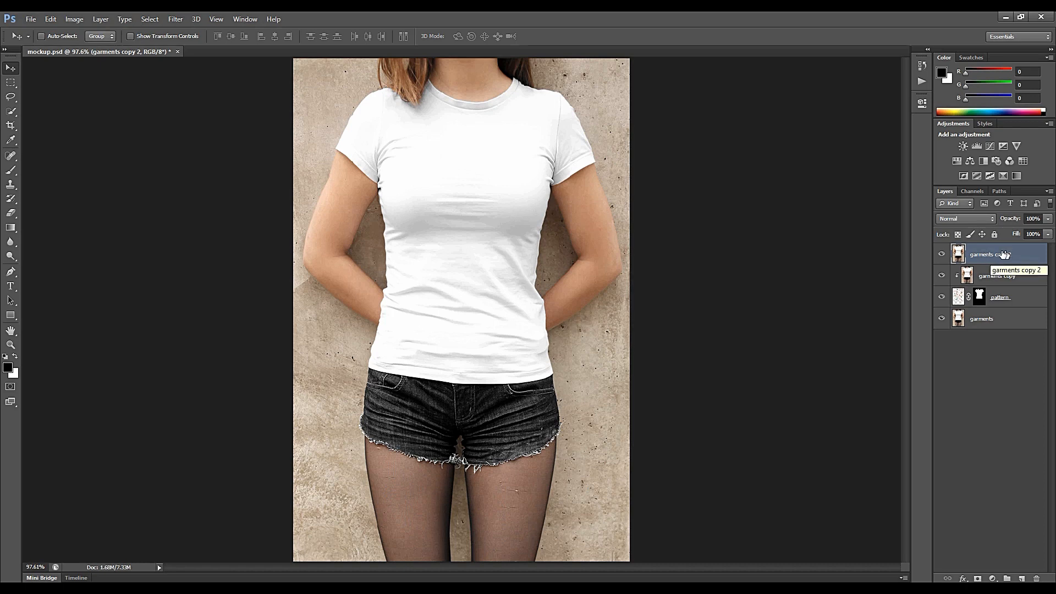
Set the blend mode of the topmost garments copy to Screen
left_click(1010, 254)
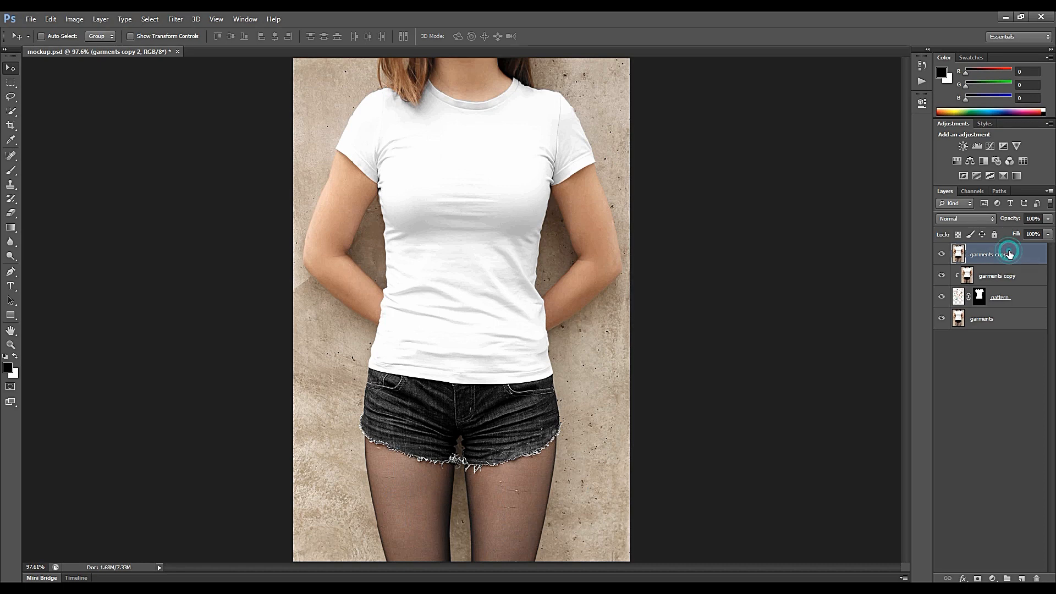
left_click(975, 220)
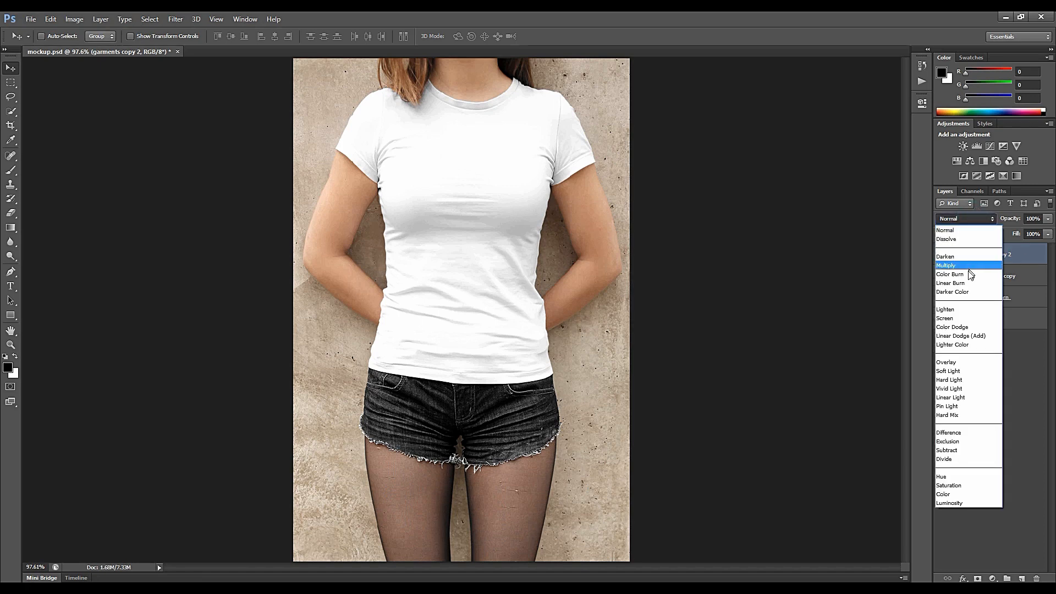
left_click(959, 318)
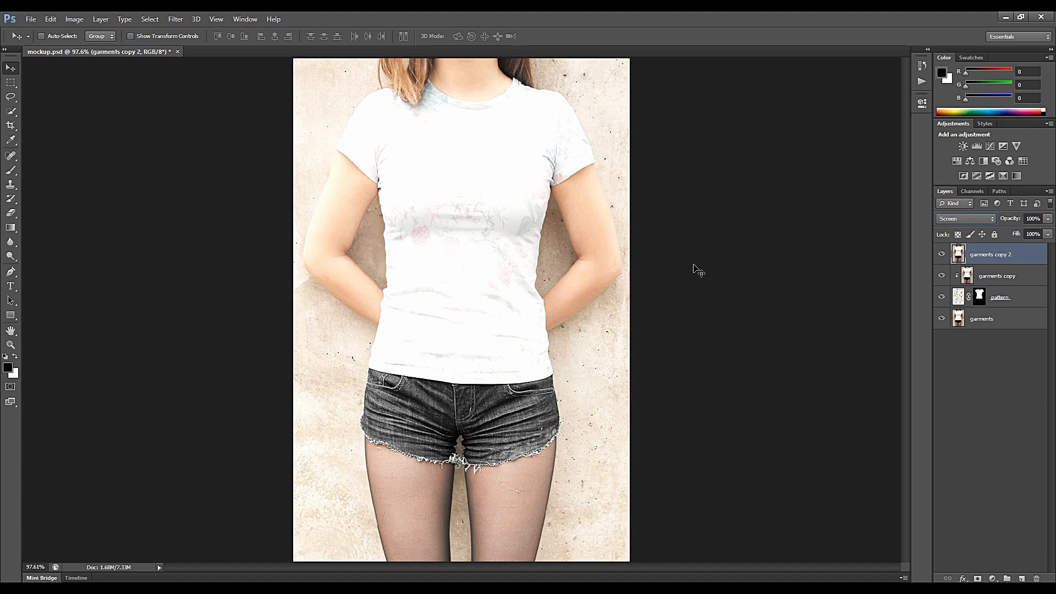
Apply Levels to the topmost garments copy with the black input level raised to 226
key("ctrl+l")
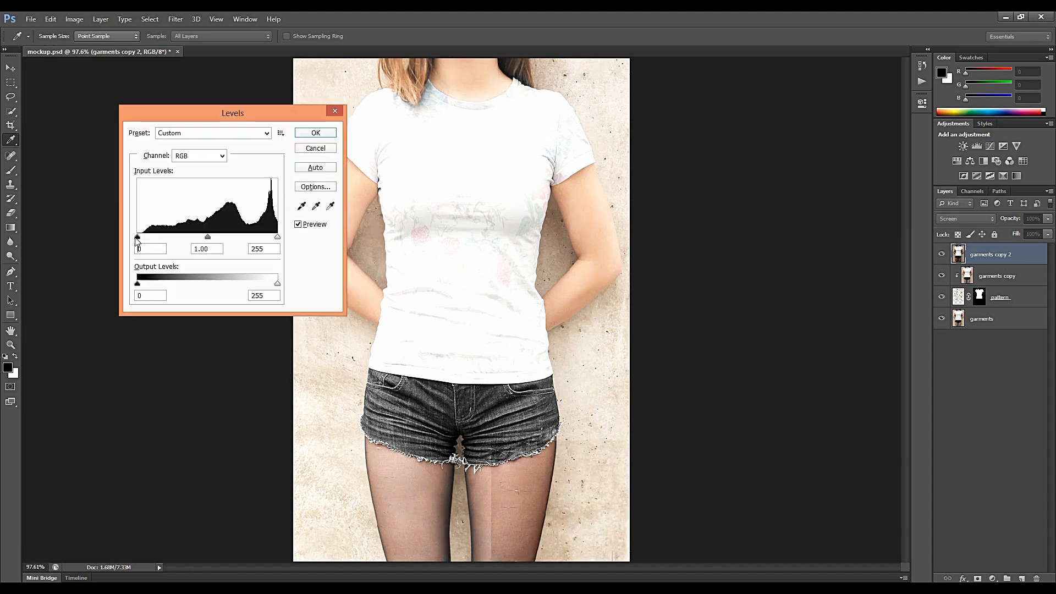
left_click_drag(137, 238, 260, 246)
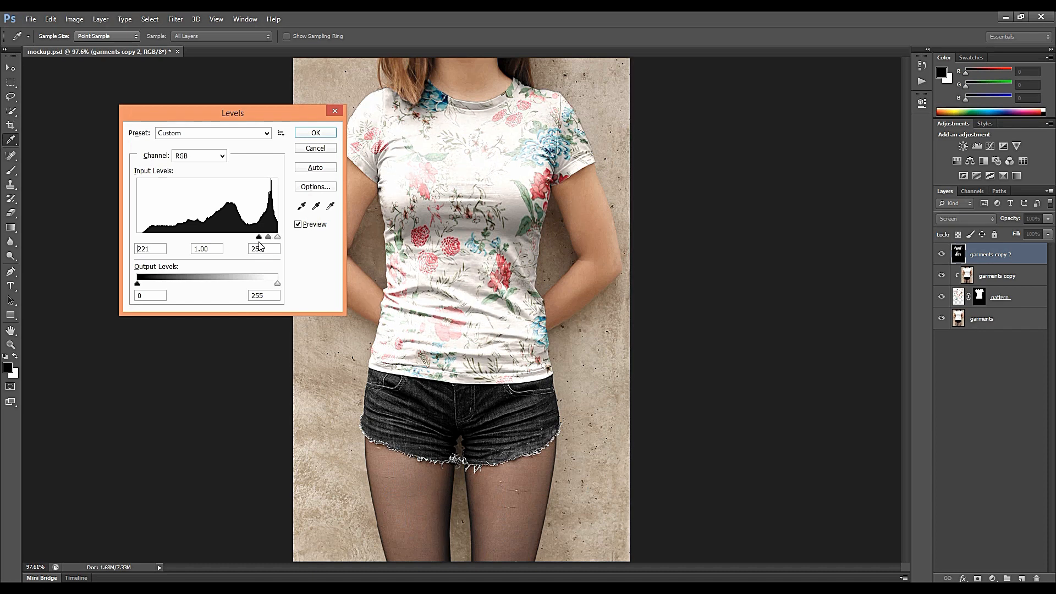
mouse_move(268, 237)
left_mouse_down()
mouse_move(278, 238)
mouse_move(246, 240)
mouse_move(262, 241)
left_mouse_up()
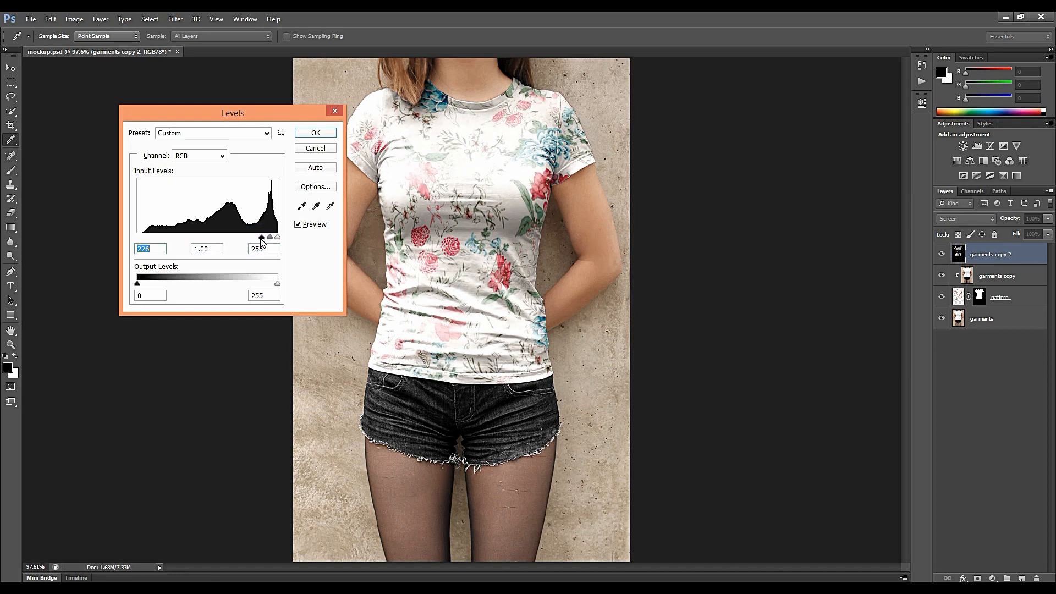
left_click(316, 133)
key("v")
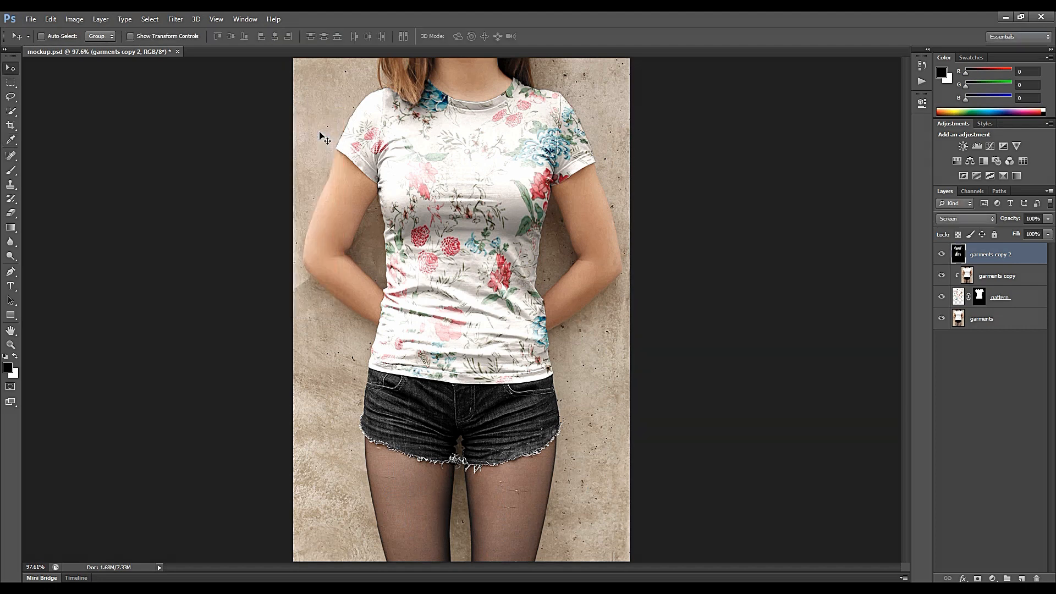
Set the topmost garments copy to 83% opacity and clip it to the pattern layer, then select the pattern layer
key("8")
key("3")
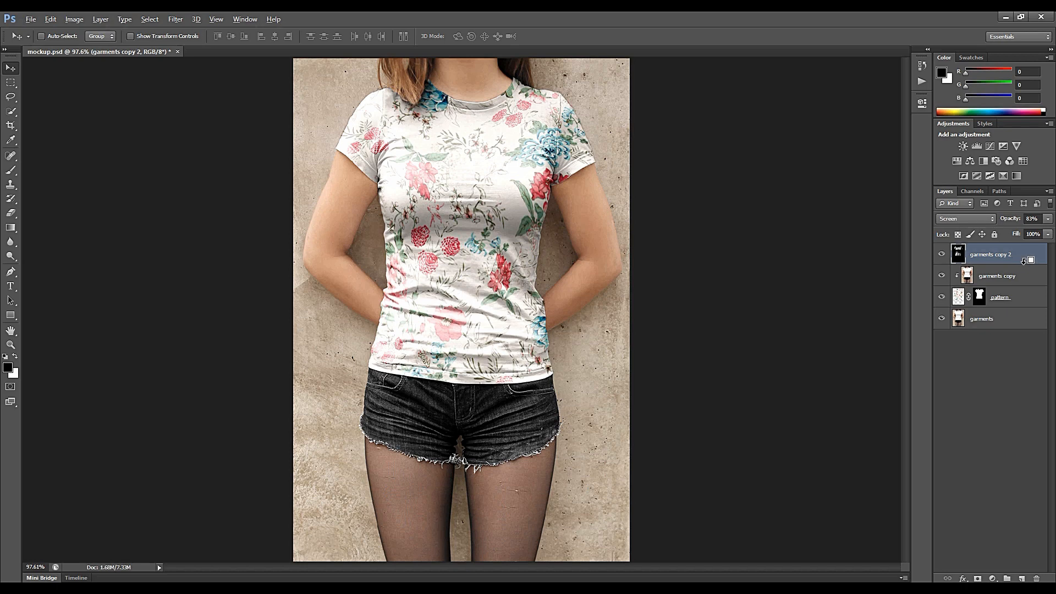
left_click(1024, 262, "alt")
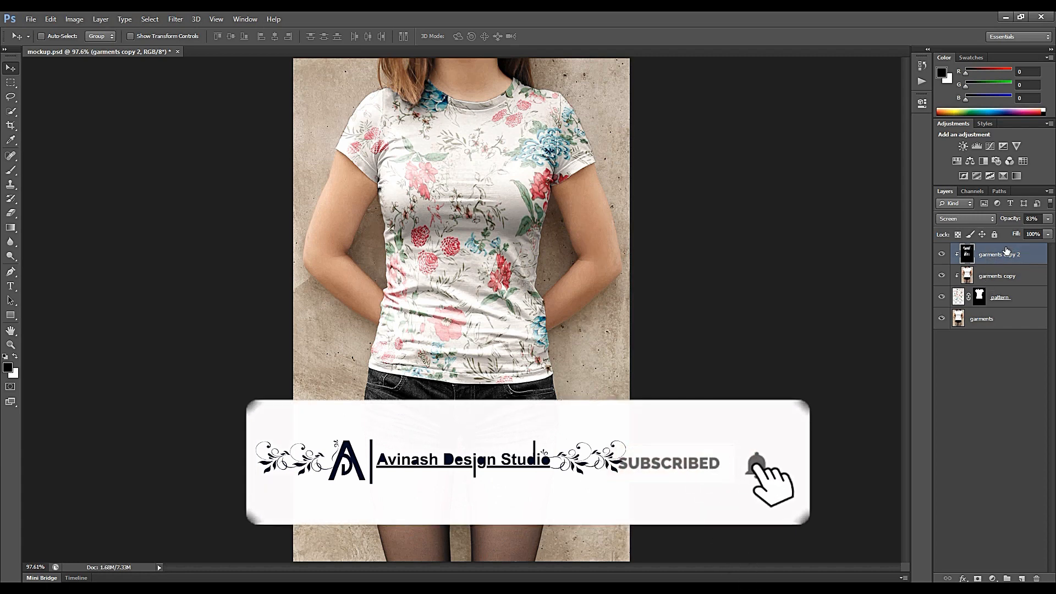
left_click(1000, 292)
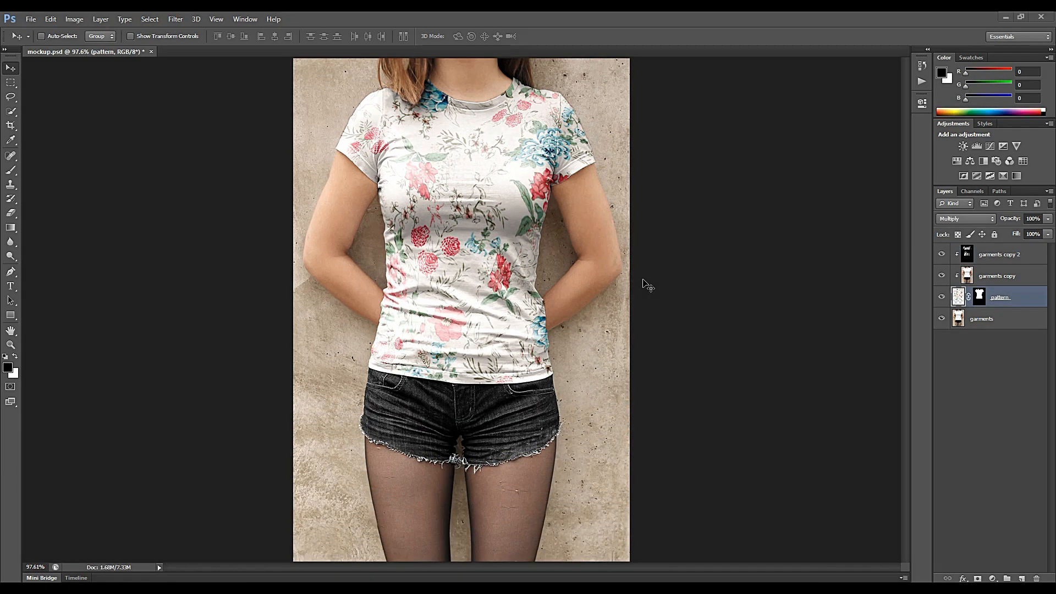